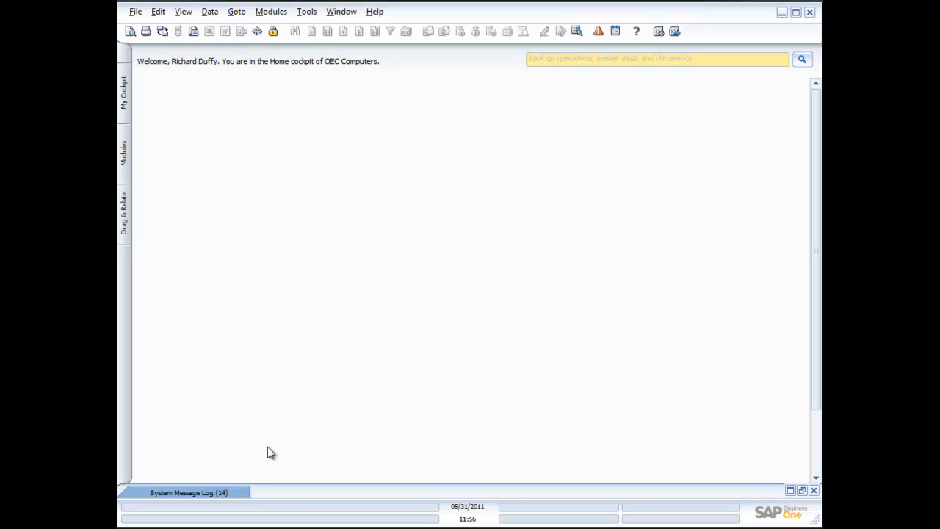
Expand Sales - A/R from the Modules tab to list Sales Quotation through Sales Reports
click(123, 146)
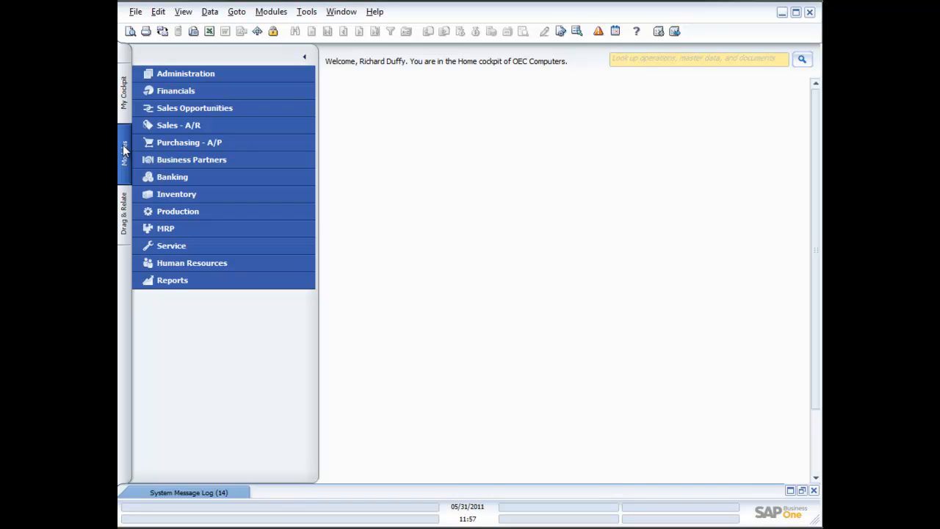
click(168, 125)
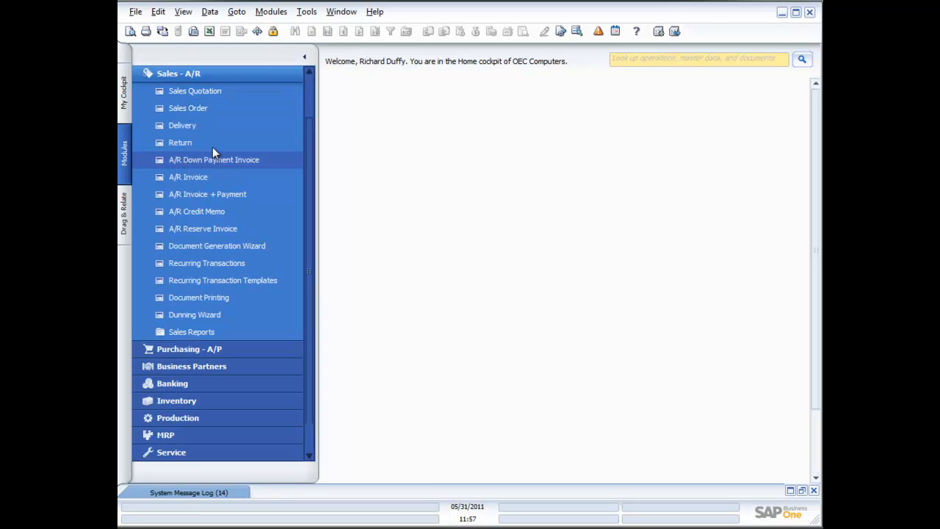
Create a new sales quotation for customer C40000 Earthshaker Corporation using a * wildcard search
click(186, 93)
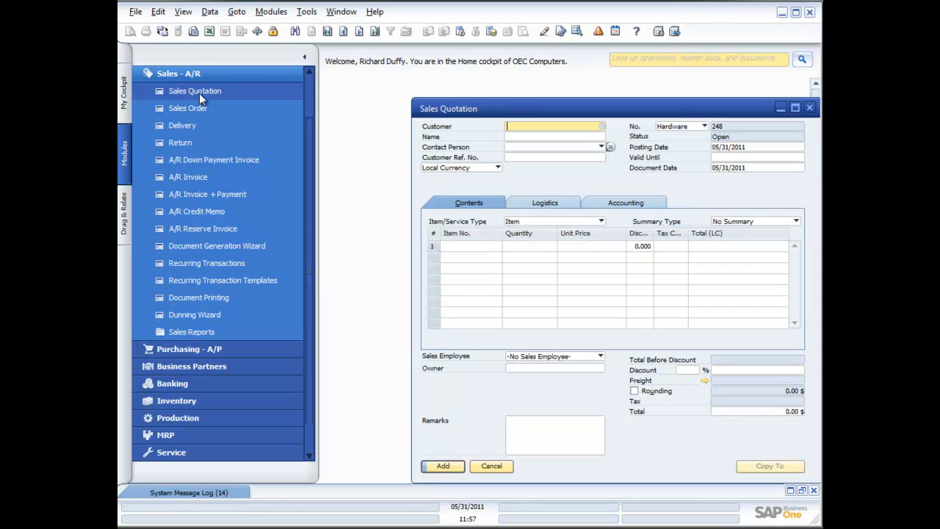
drag(509, 110, 452, 85)
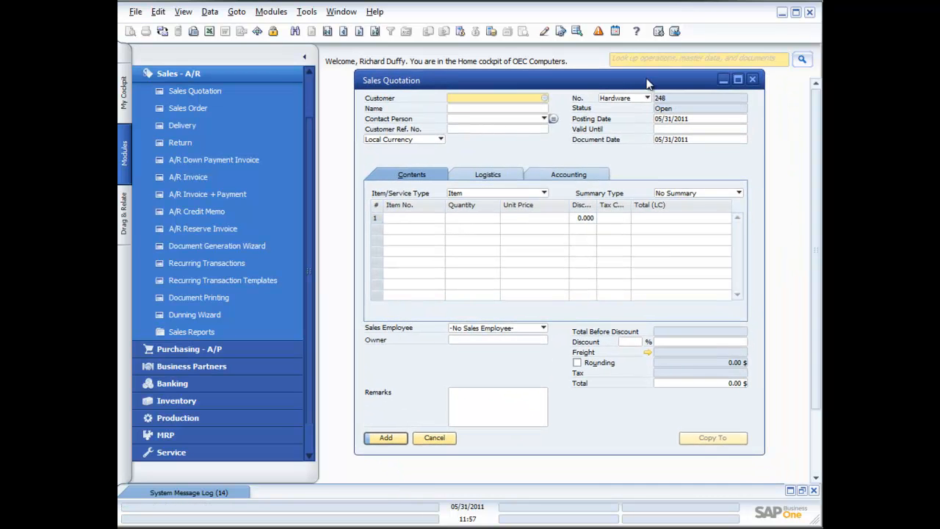
click(545, 99)
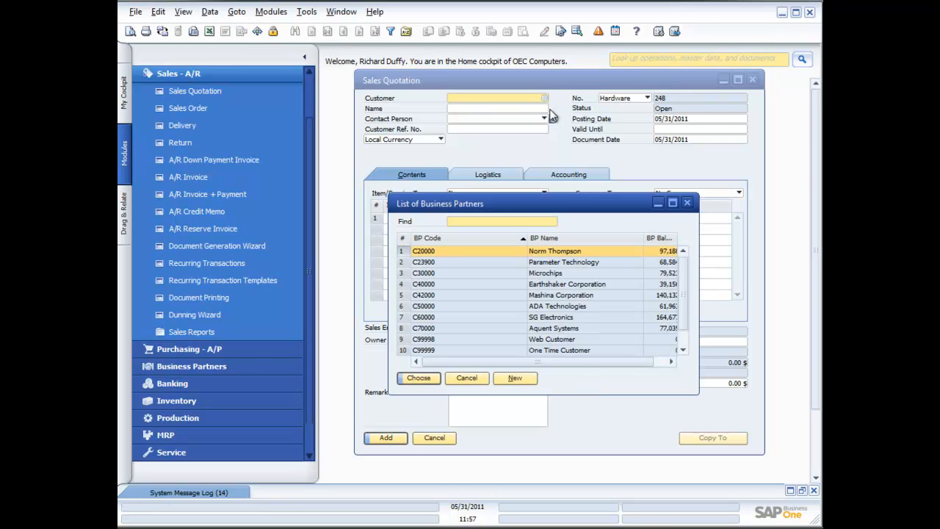
click(688, 203)
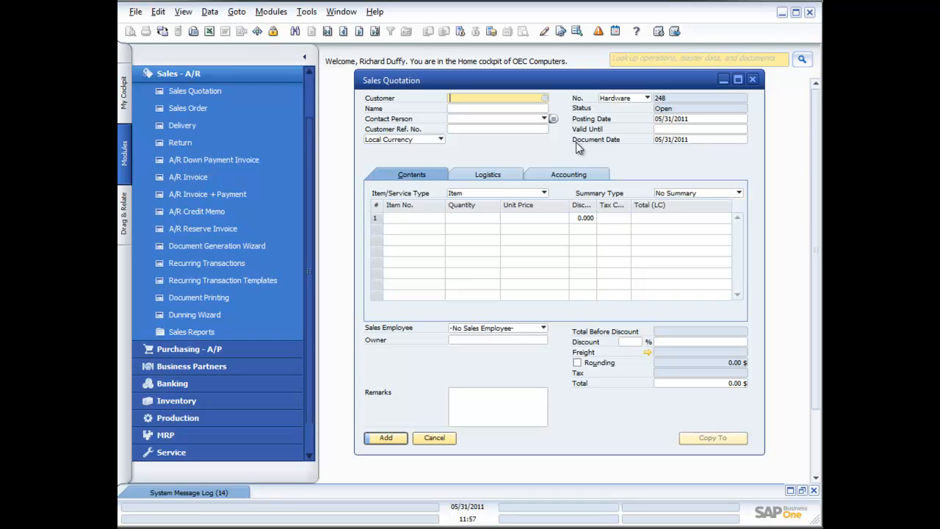
text(*)
key(Tab)
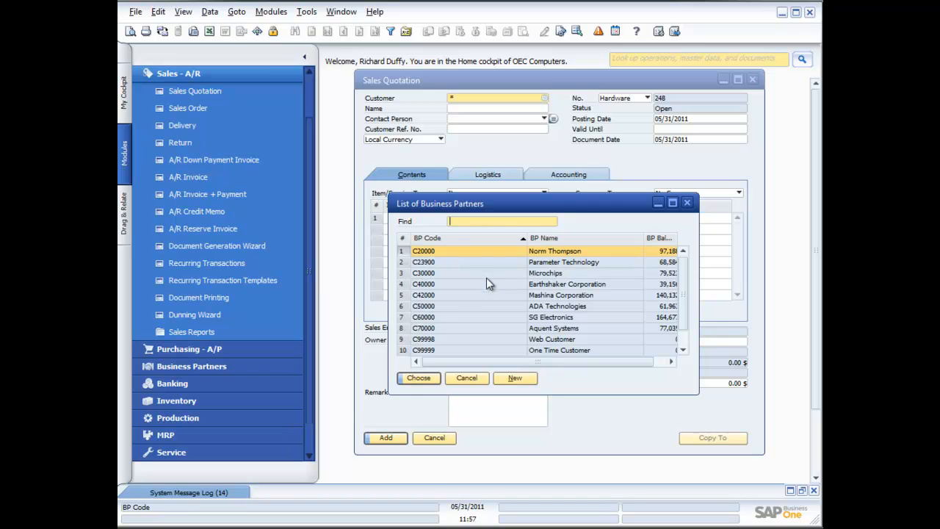
double_click(454, 284)
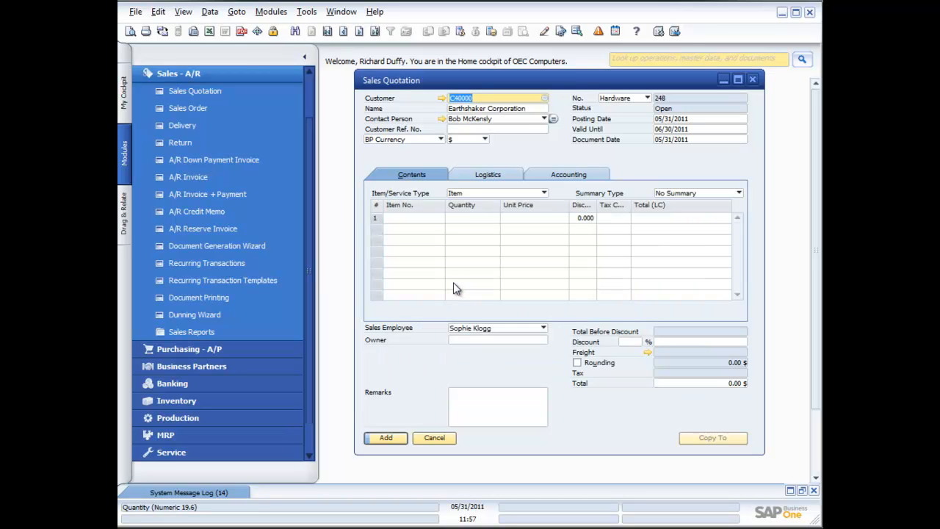
Check the reference number, posting, valid-until and document dates, then list items for row 1
click(460, 130)
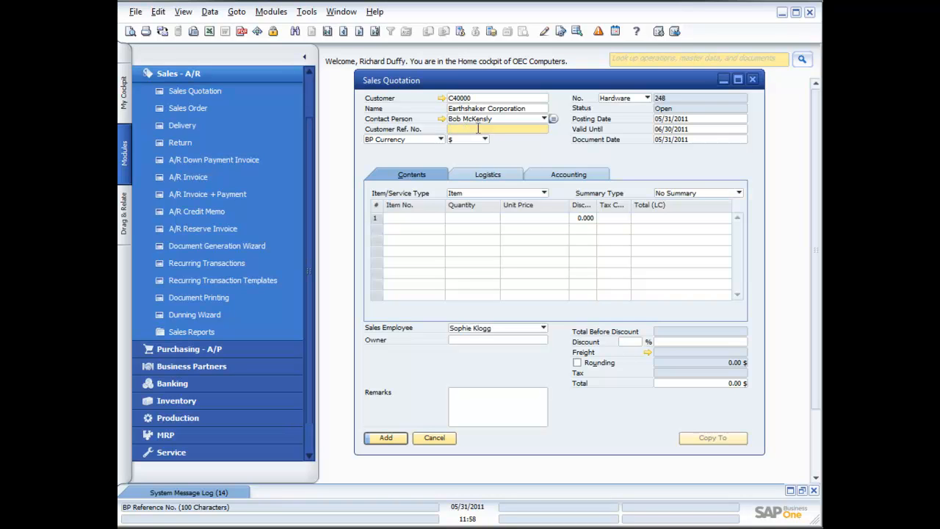
click(686, 120)
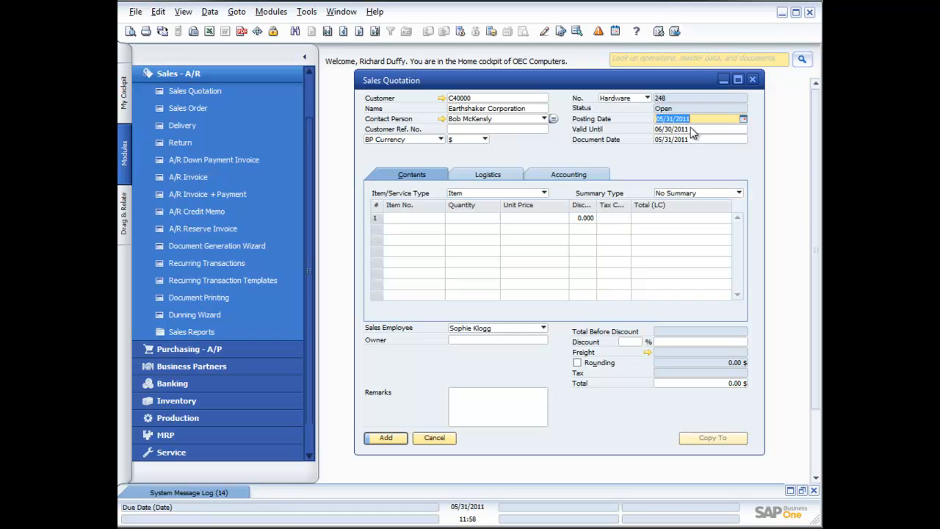
click(693, 130)
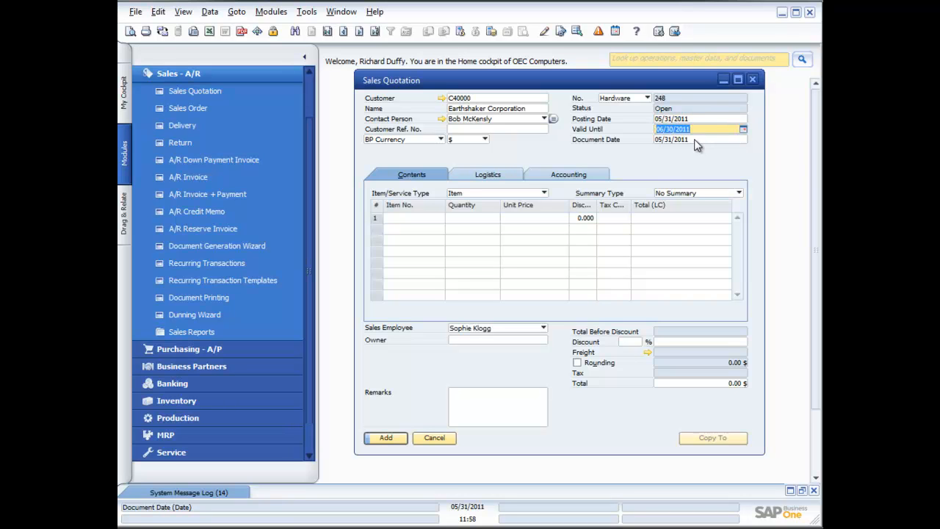
click(696, 139)
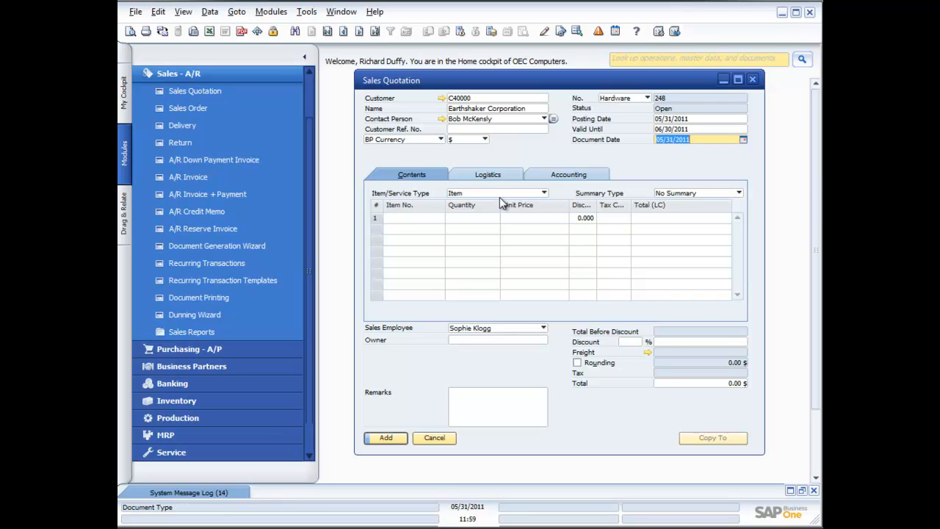
click(425, 218)
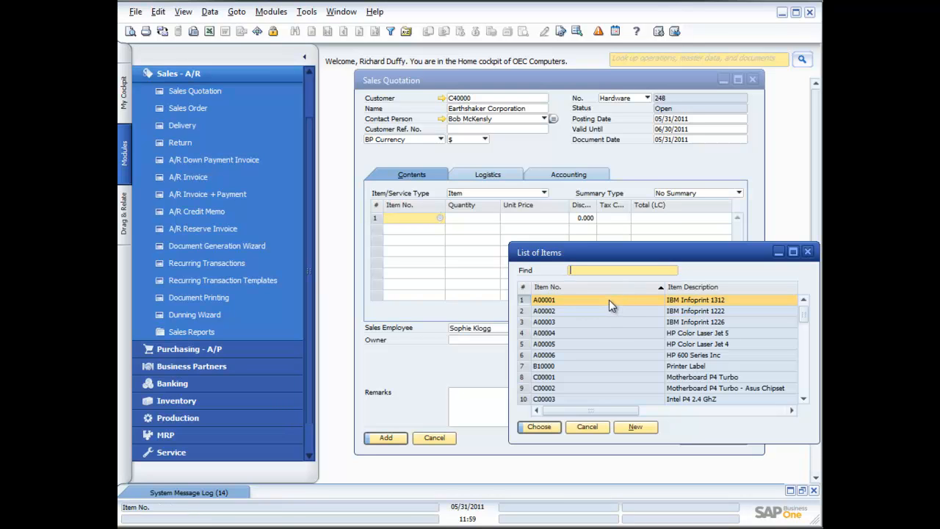
Put item A00001 with quantity 5 on the quotation's first line
double_click(609, 299)
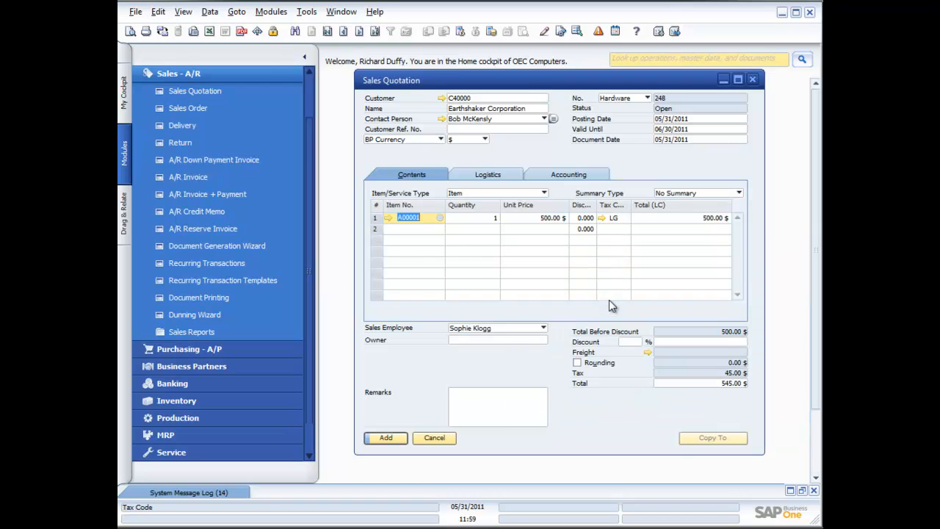
click(476, 219)
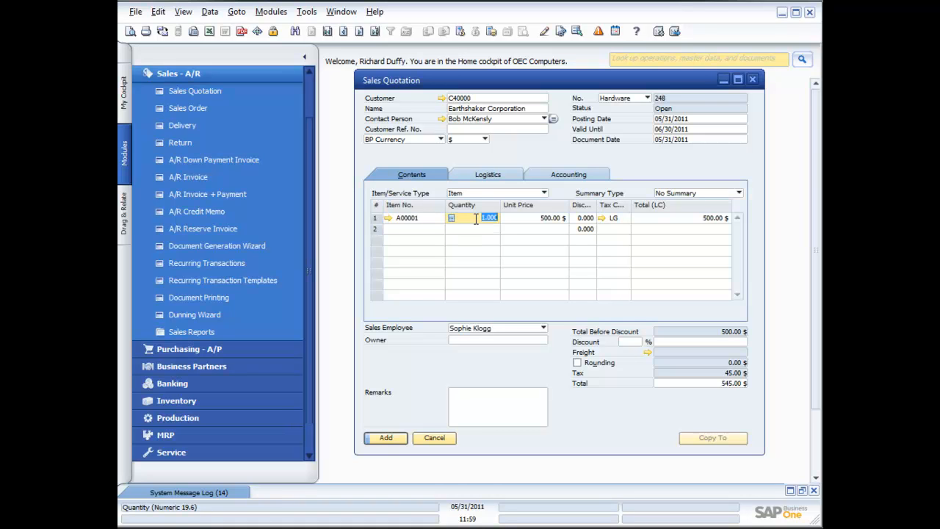
text(5)
key(Tab)
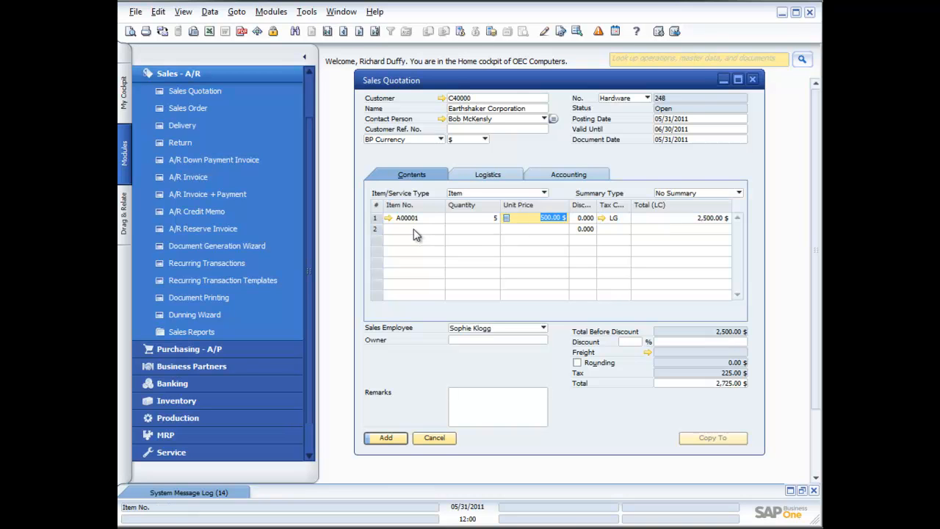
Add item A00002 with quantity 5 on line two and save quotation 248
click(442, 230)
click(442, 230)
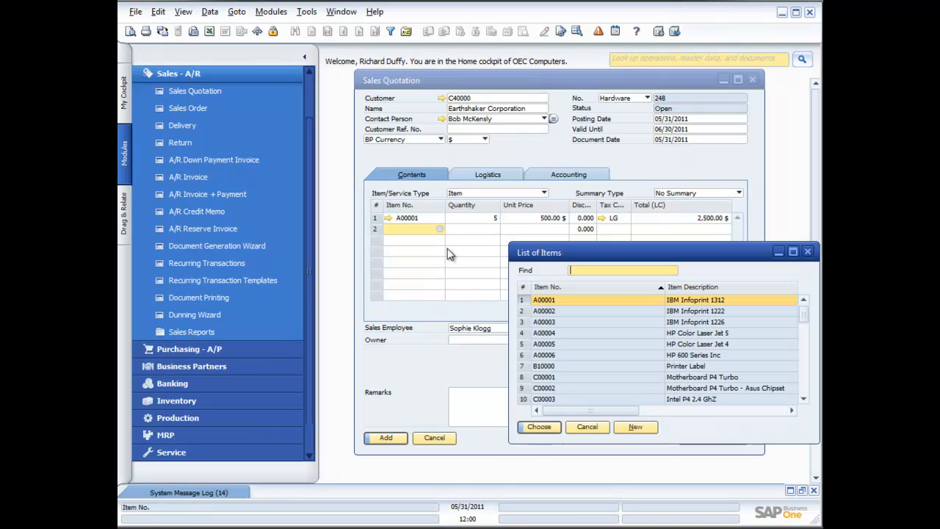
double_click(550, 312)
click(496, 230)
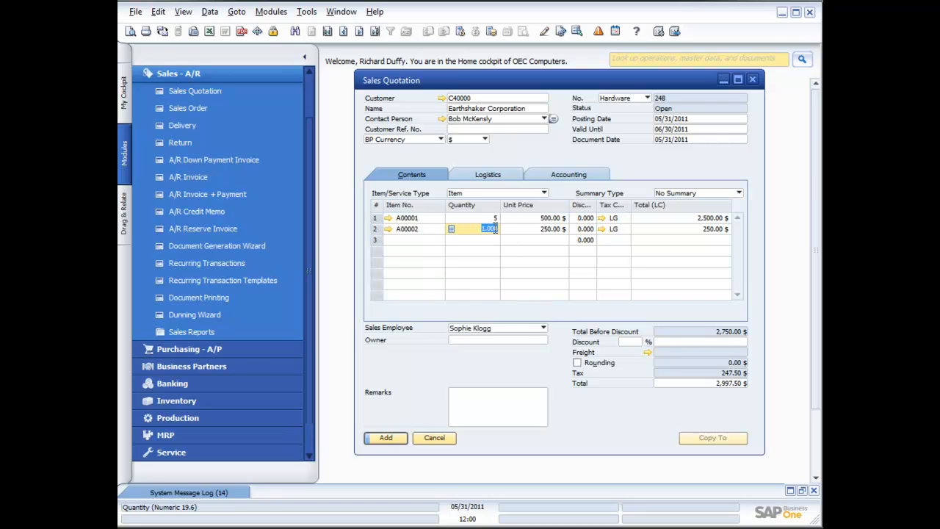
key(BackSpace)
text(5)
key(Tab)
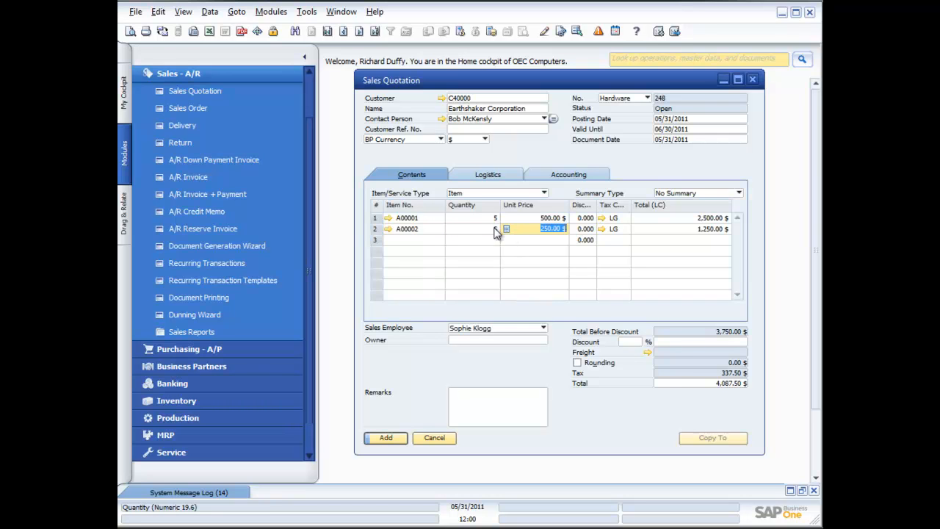
click(383, 438)
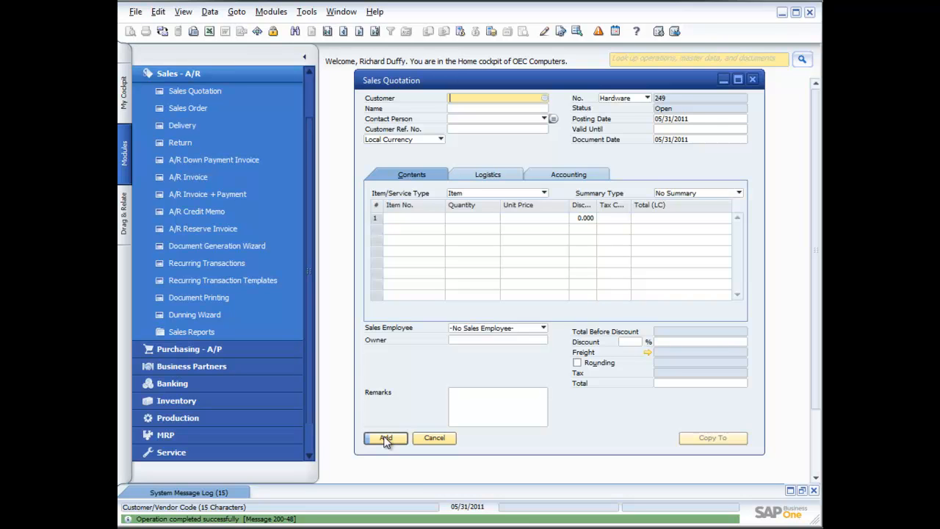
Reload quotation 248 and view its 1,475.78 $ gross profit (64.892%) based on Item Cost
click(375, 32)
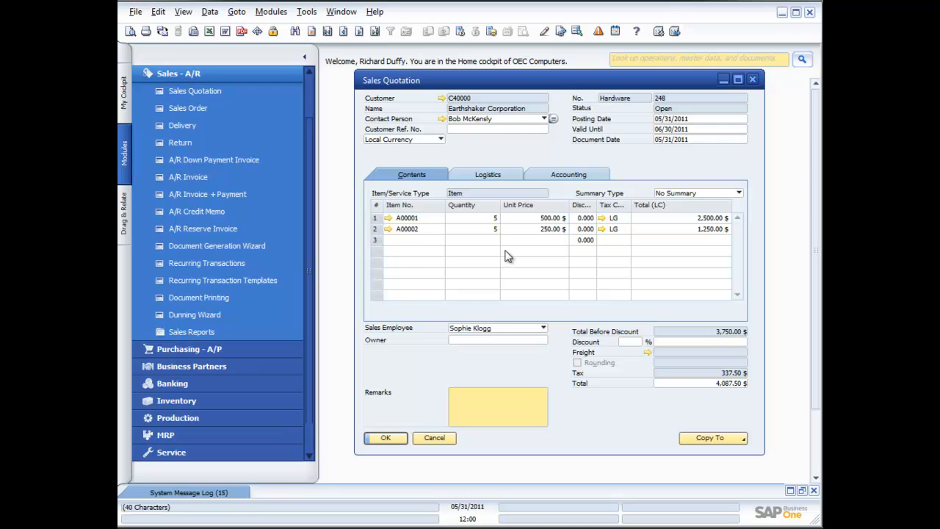
click(514, 230)
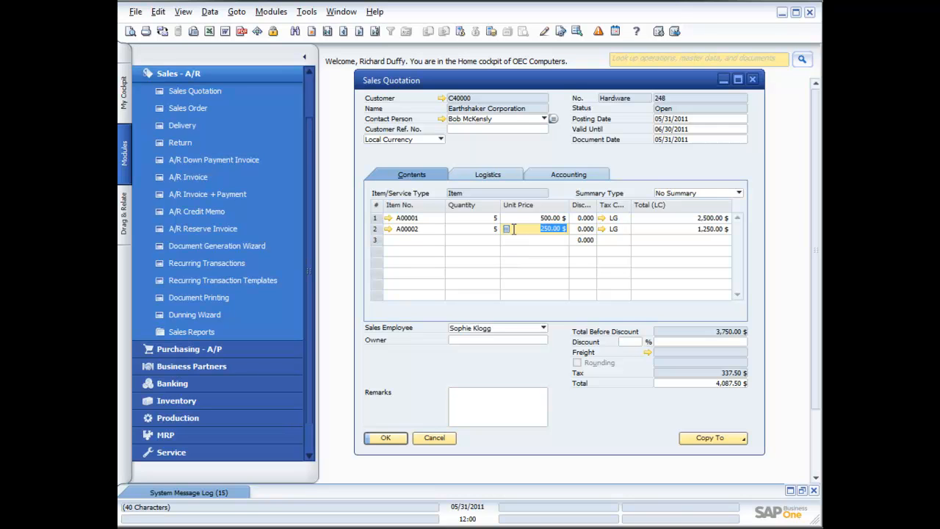
right_click(514, 229)
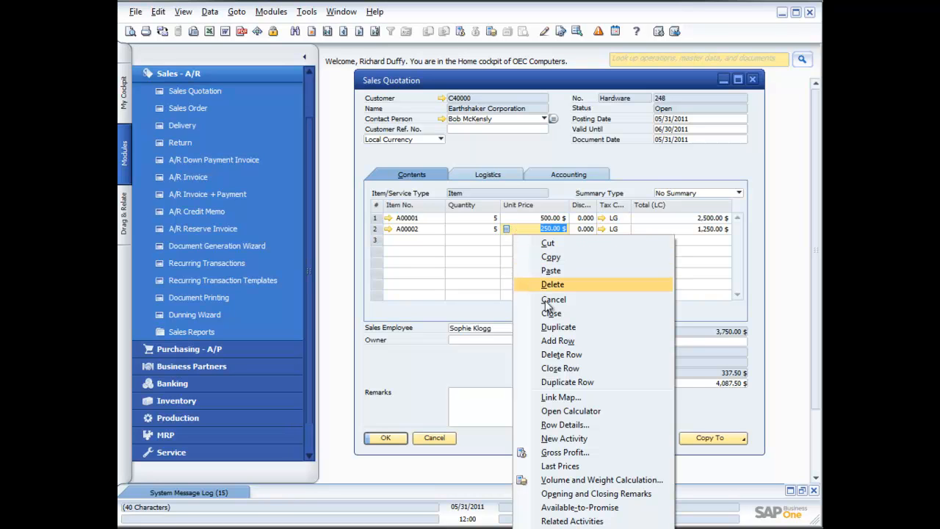
click(563, 454)
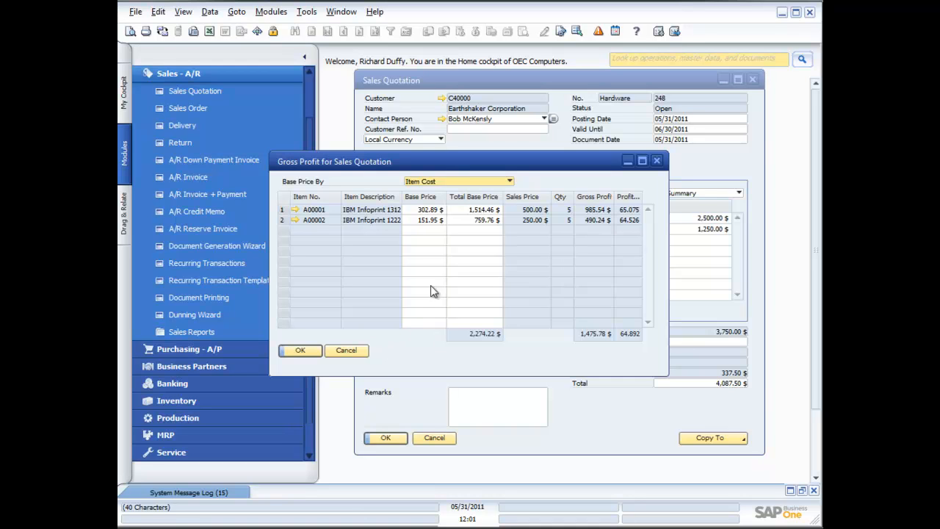
click(509, 182)
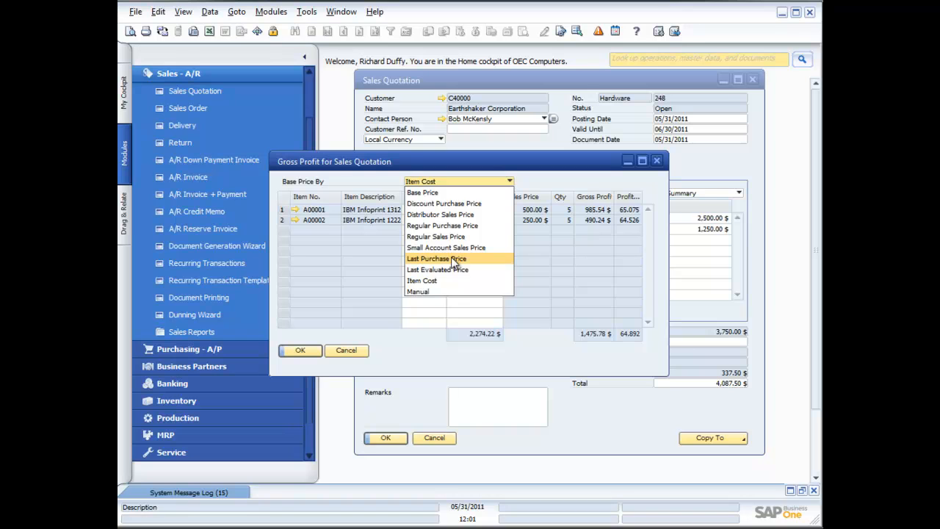
click(410, 351)
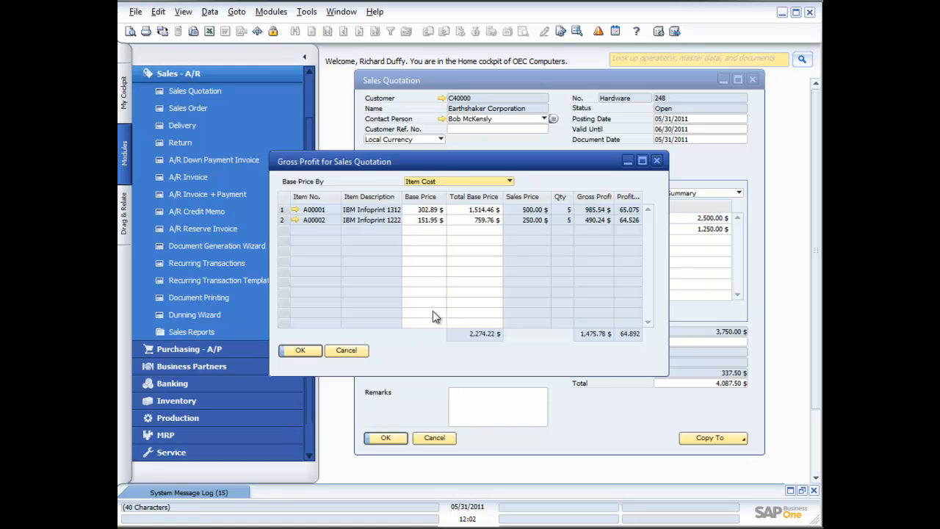
Close Gross Profit, review item A00002's available-to-promise stock, then close Inventory Status
click(358, 352)
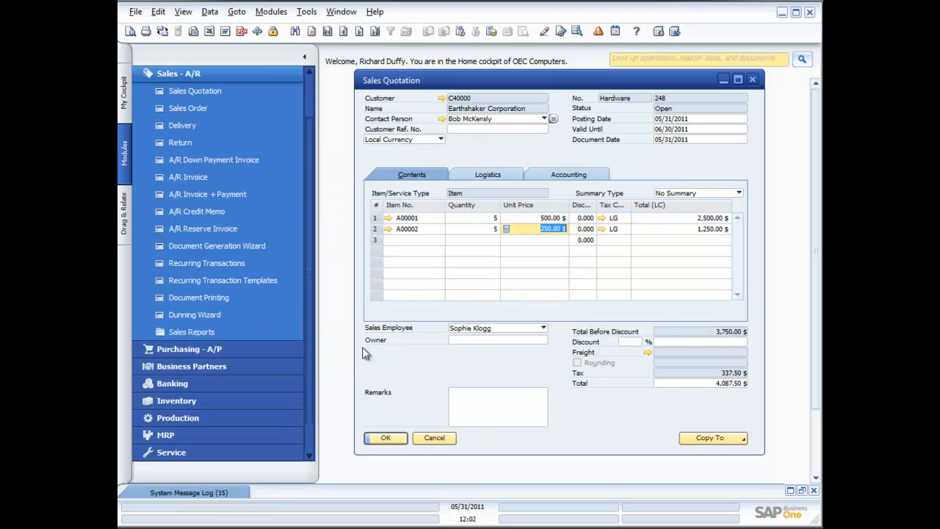
right_click(541, 235)
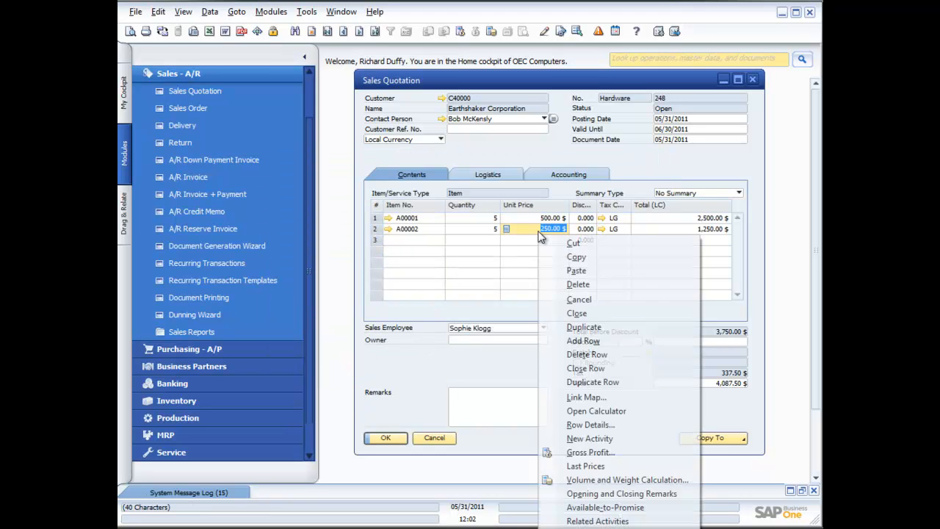
click(601, 508)
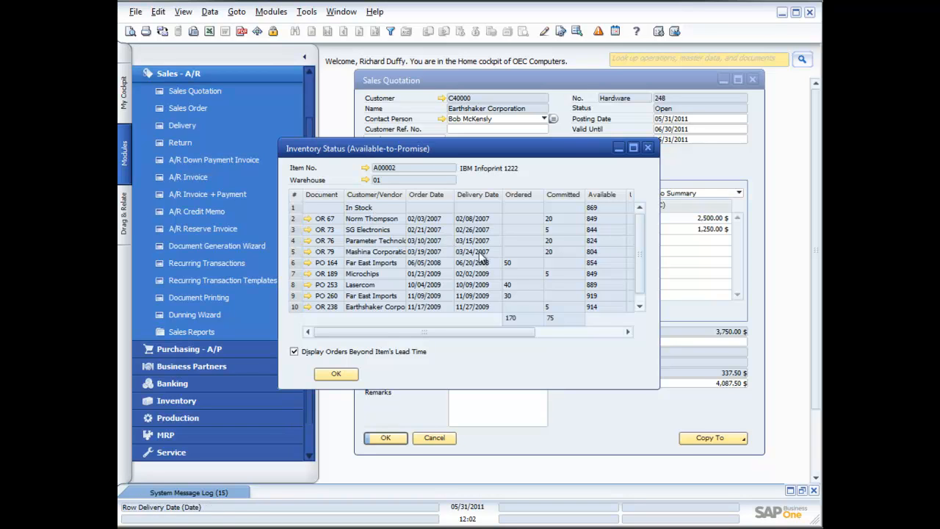
click(639, 307)
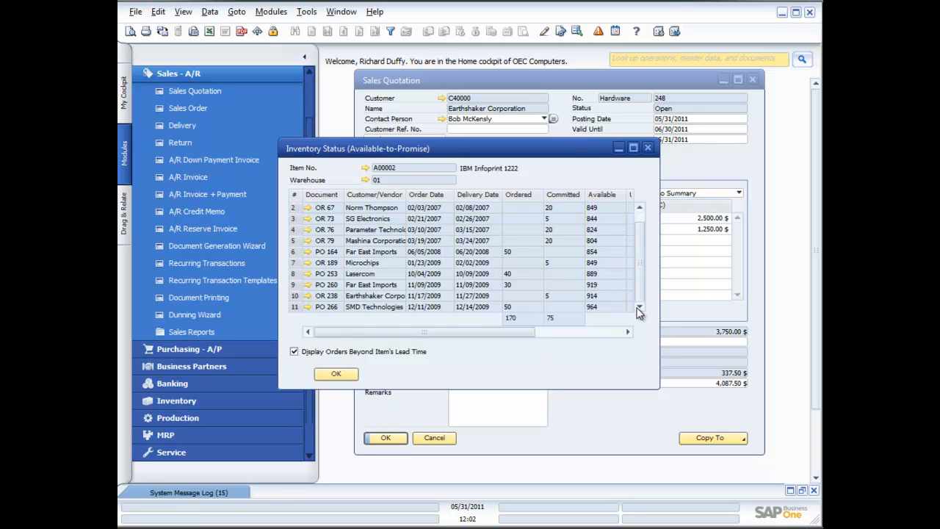
click(595, 332)
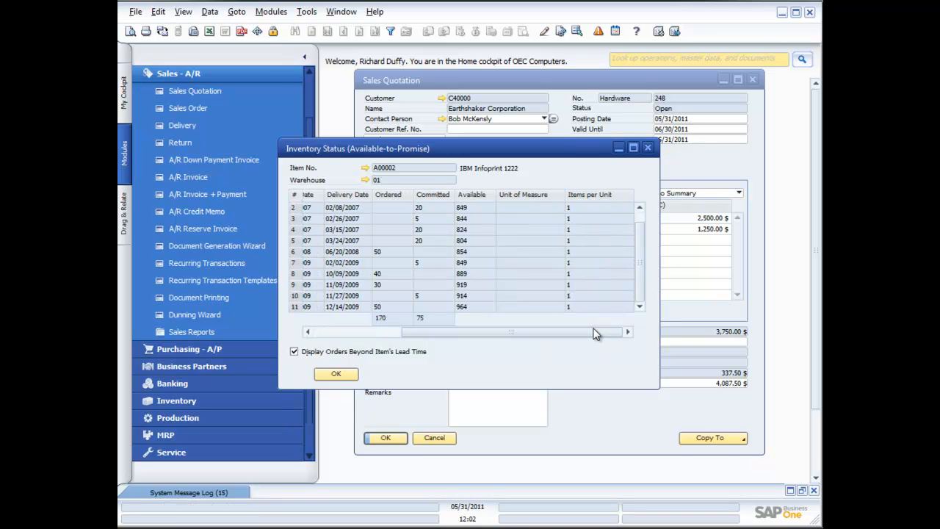
click(648, 149)
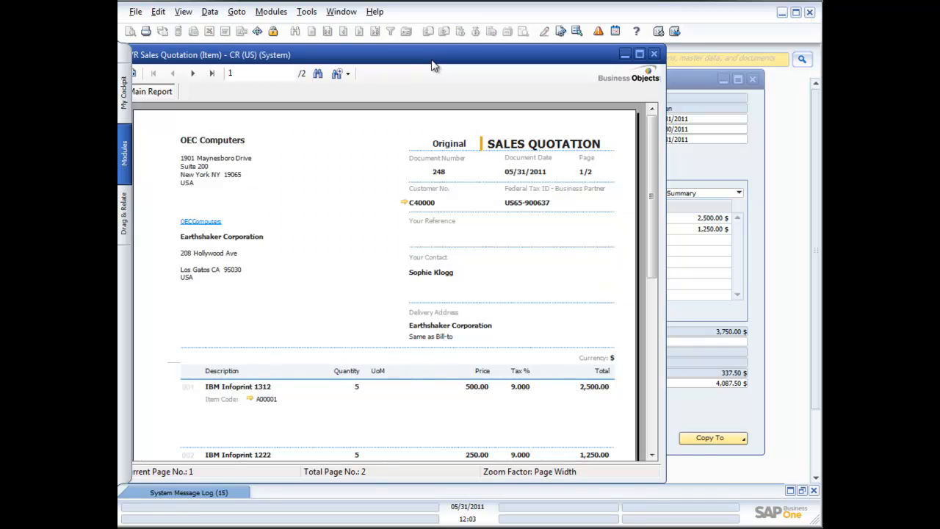
drag(434, 65, 479, 65)
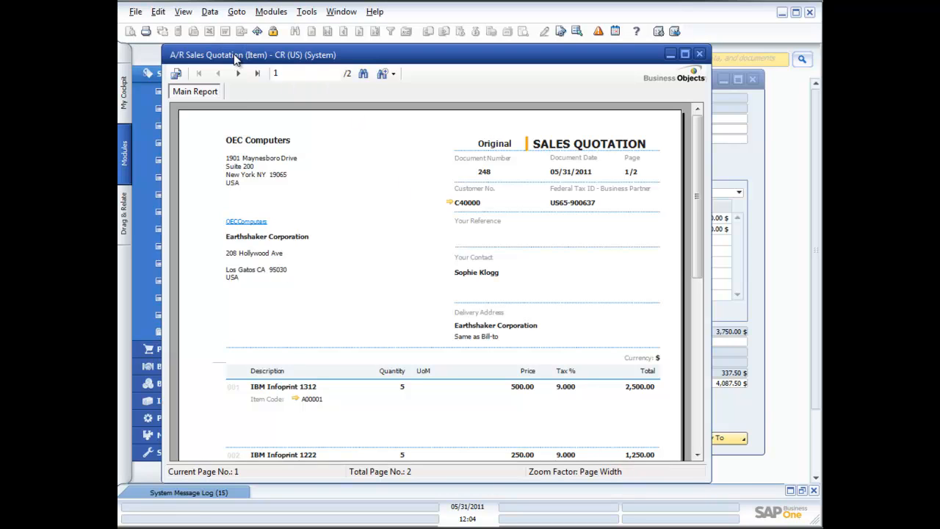
click(295, 400)
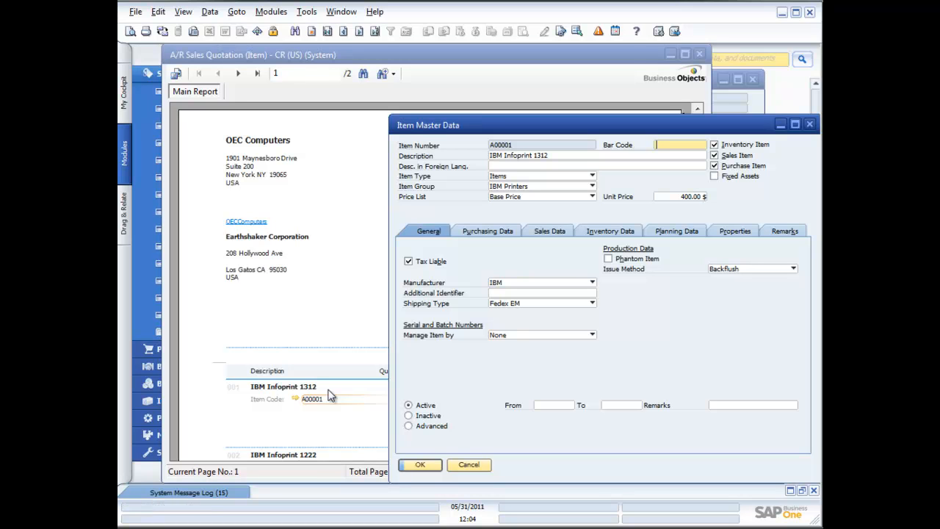
click(809, 124)
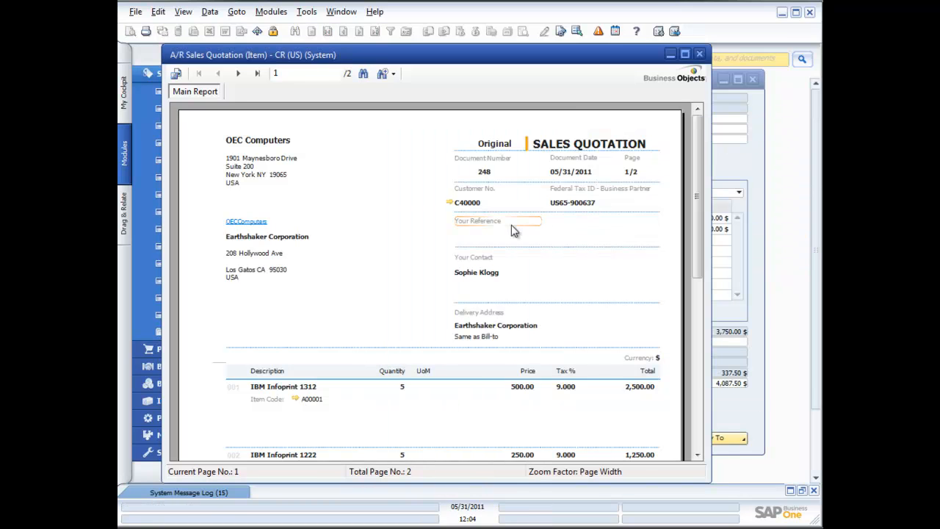
click(699, 374)
drag(699, 374, 705, 203)
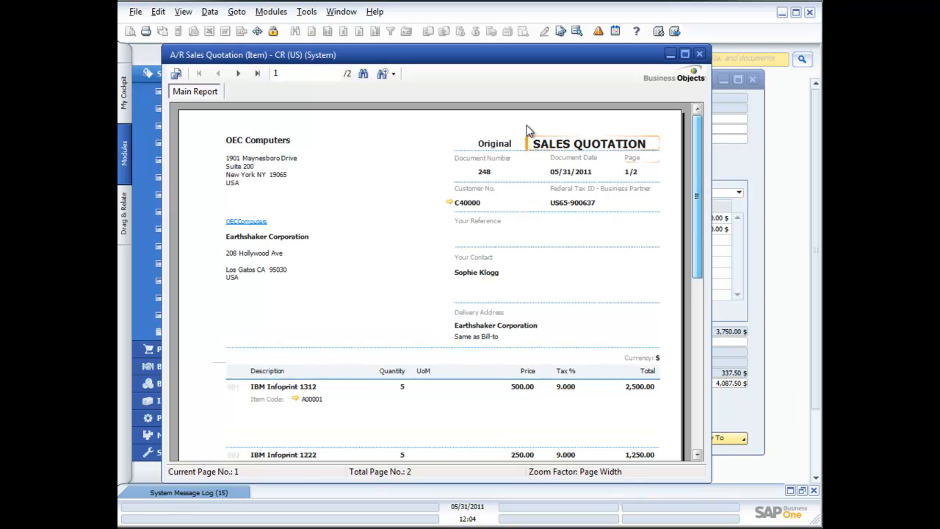
click(702, 56)
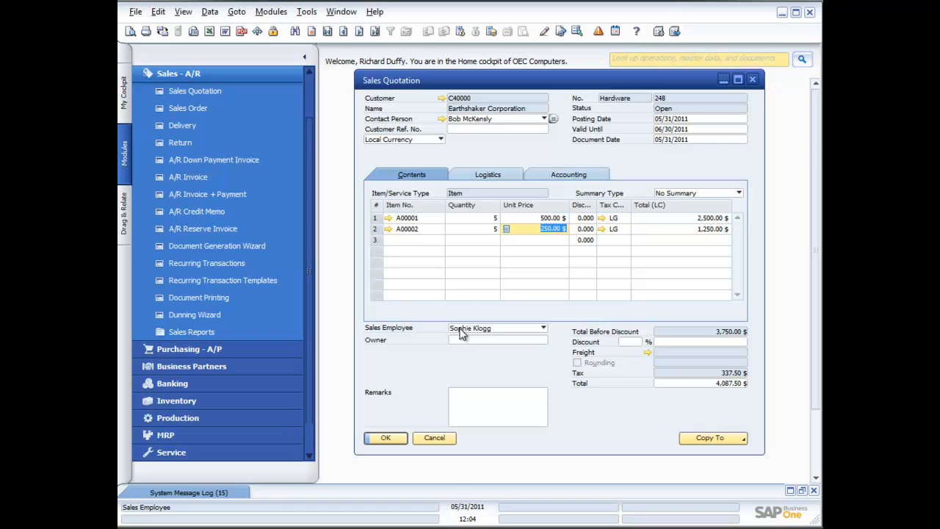
Copy quotation 248 to a Sales Order, producing order 246 totalling 4,087.50 $
click(738, 441)
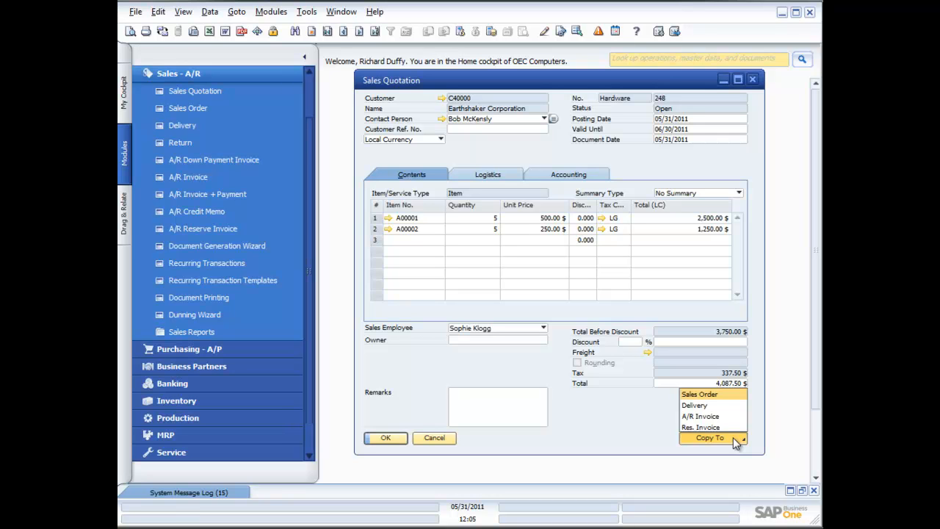
click(717, 398)
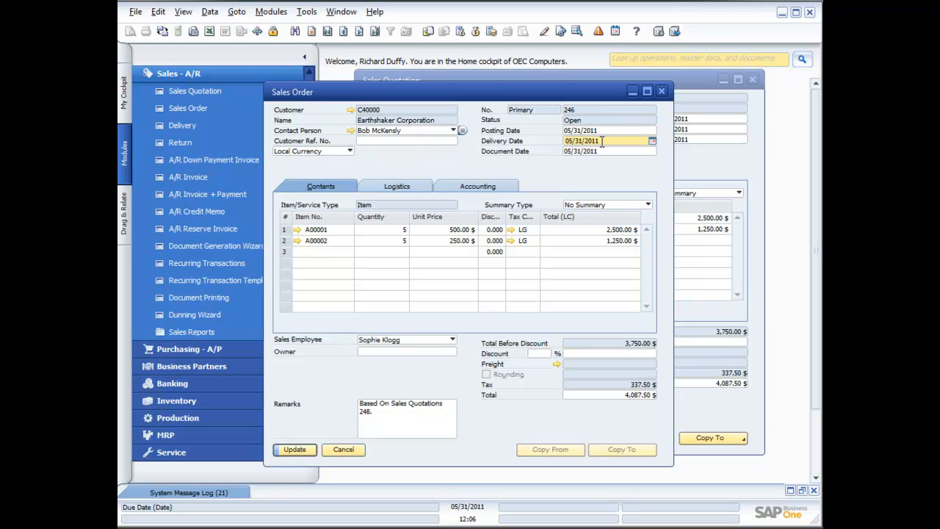
Change the delivery date to 06/02/2011 and apply it to all existing item rows
drag(581, 141, 565, 141)
text(06/02)
click(605, 151)
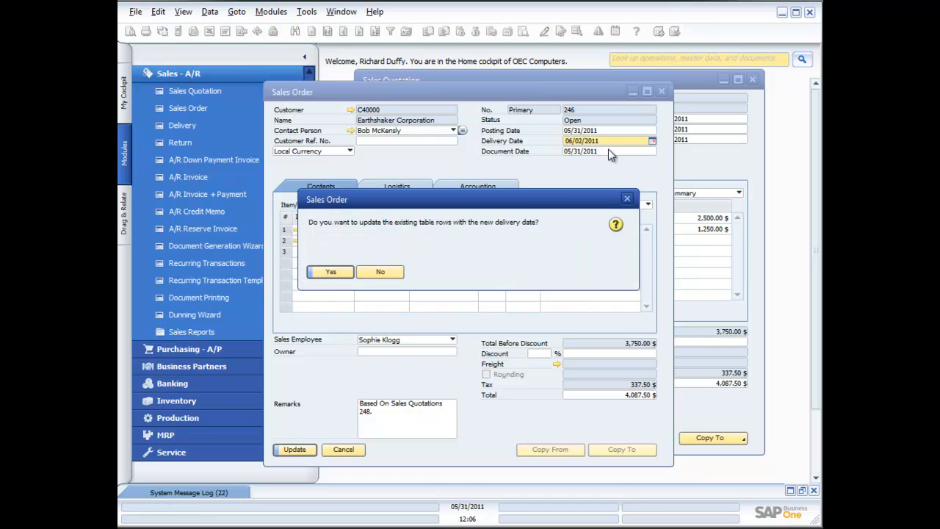
click(330, 273)
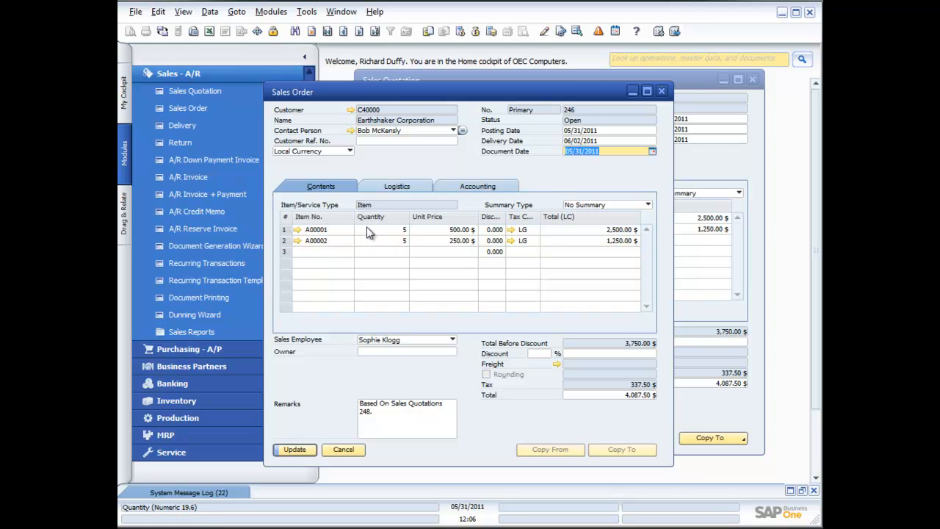
right_click(441, 231)
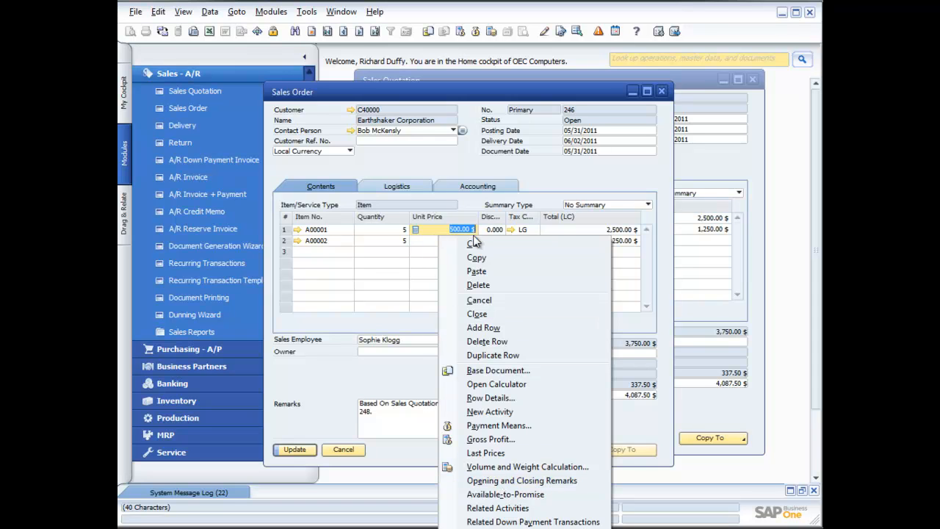
click(393, 229)
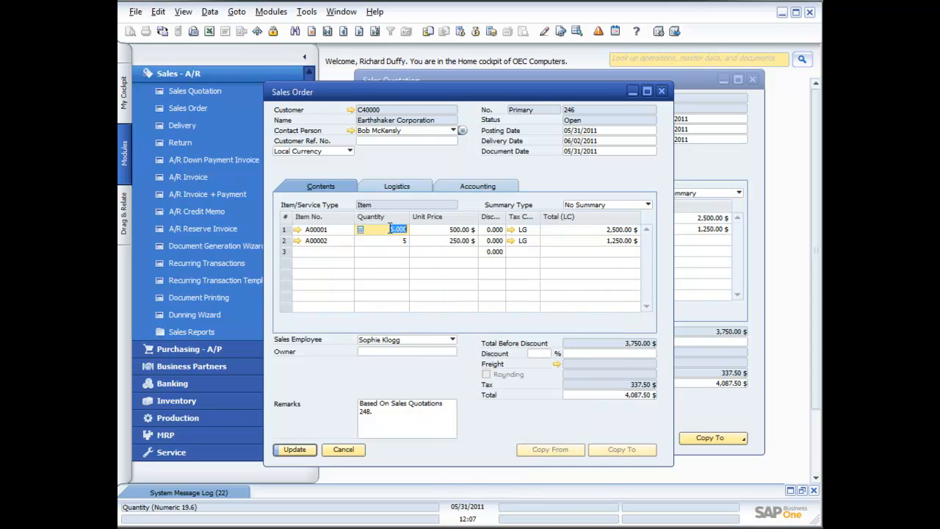
click(441, 229)
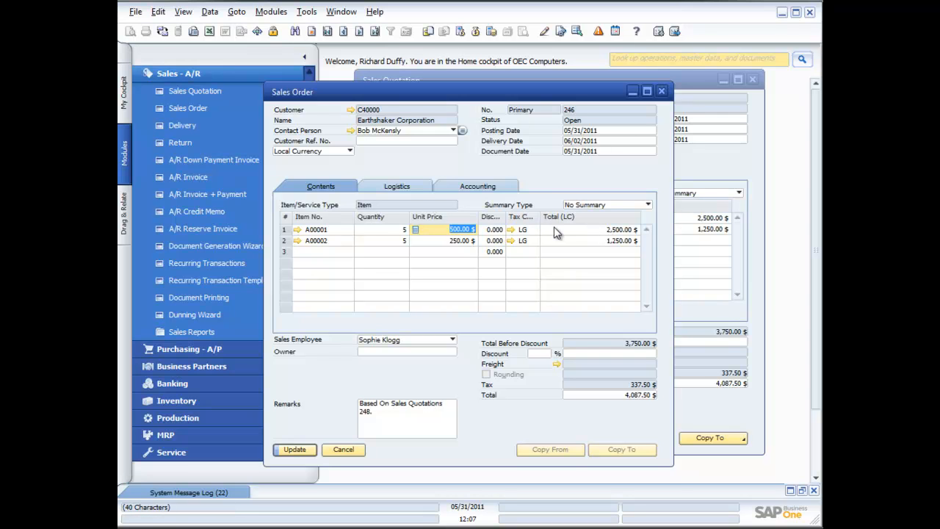
drag(480, 95, 416, 68)
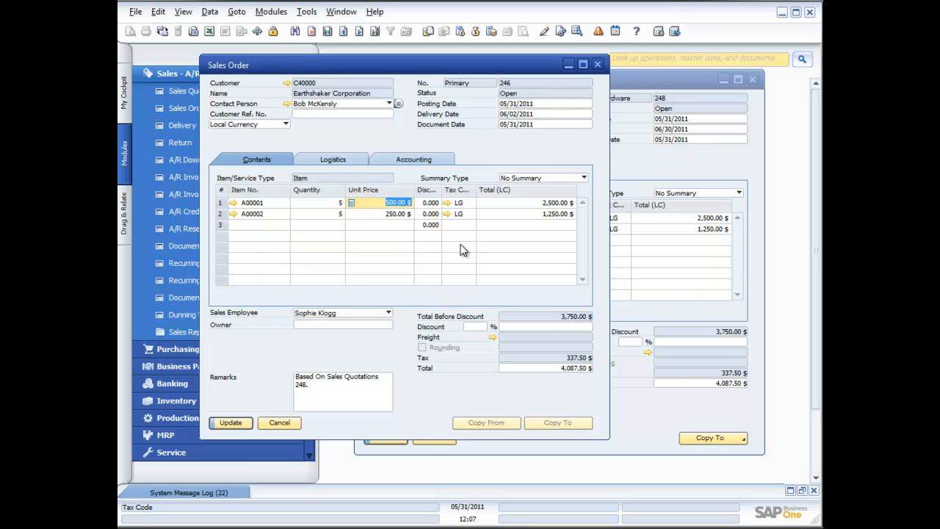
Show row 1's details for A00001: 2,500.00 $ total, 845 in stock, 42 committed
key(ctrl+l)
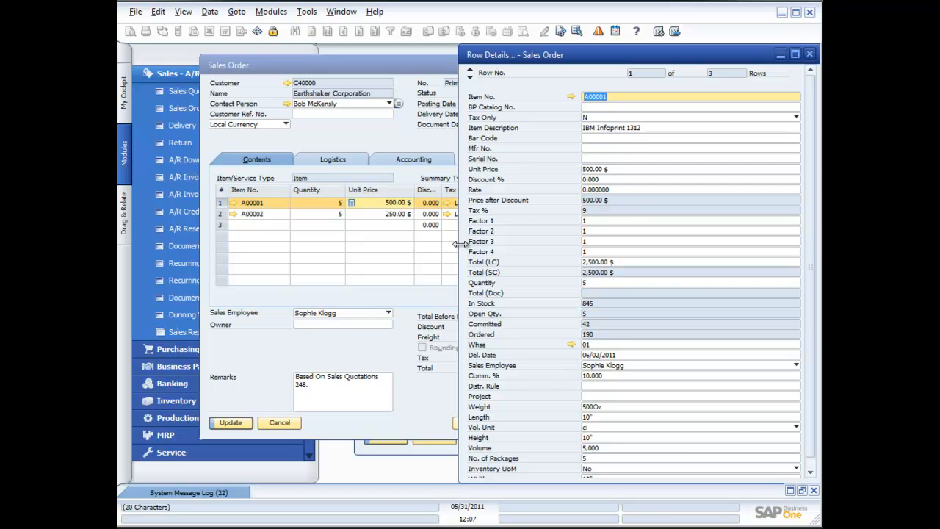
drag(357, 68, 299, 62)
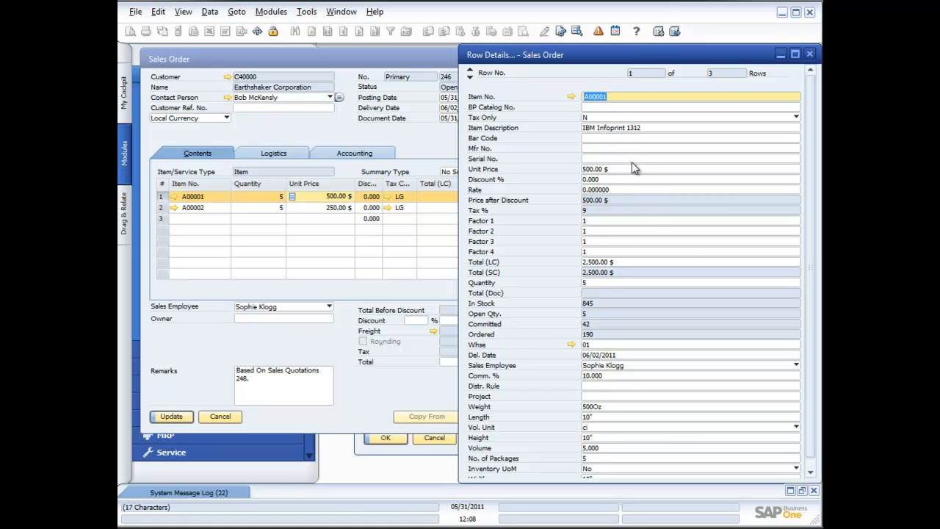
click(604, 137)
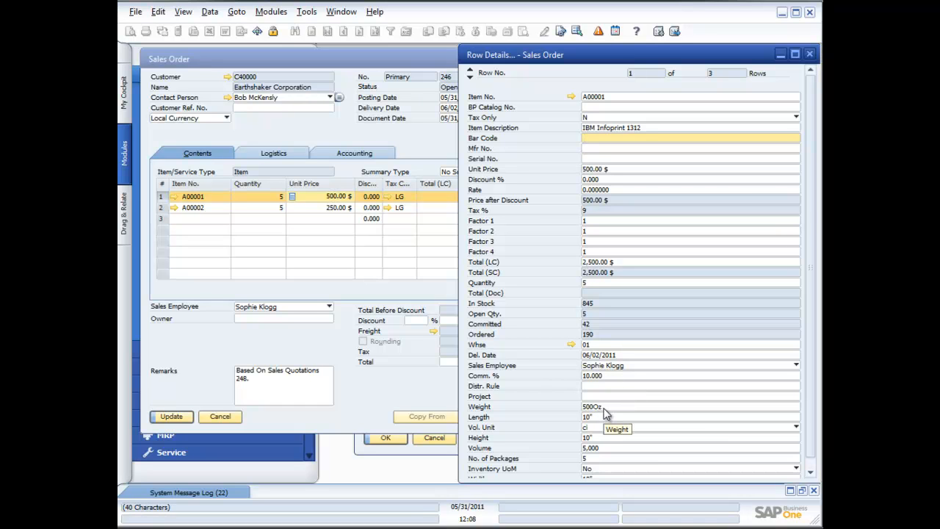
scroll(605, 412, down, 1)
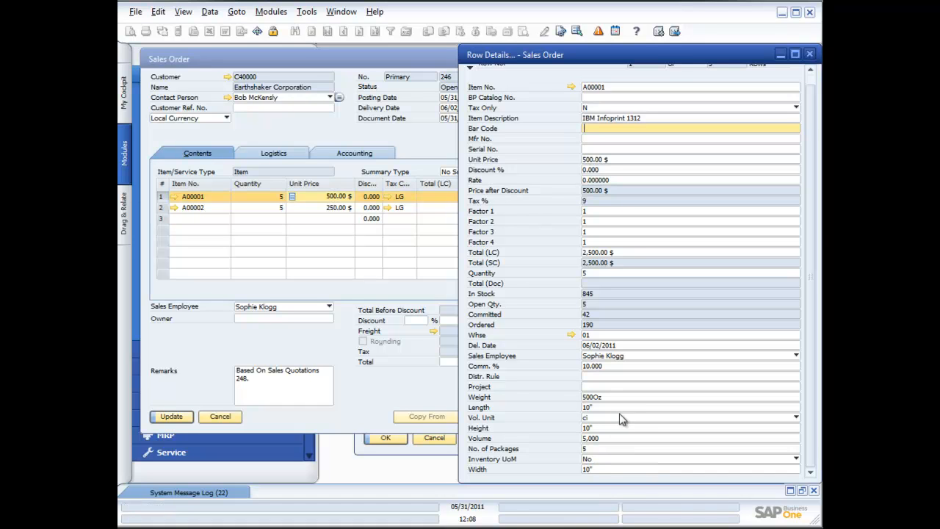
Check A00001's stock by warehouse, close Row Details and maximize sales order 246
click(608, 335)
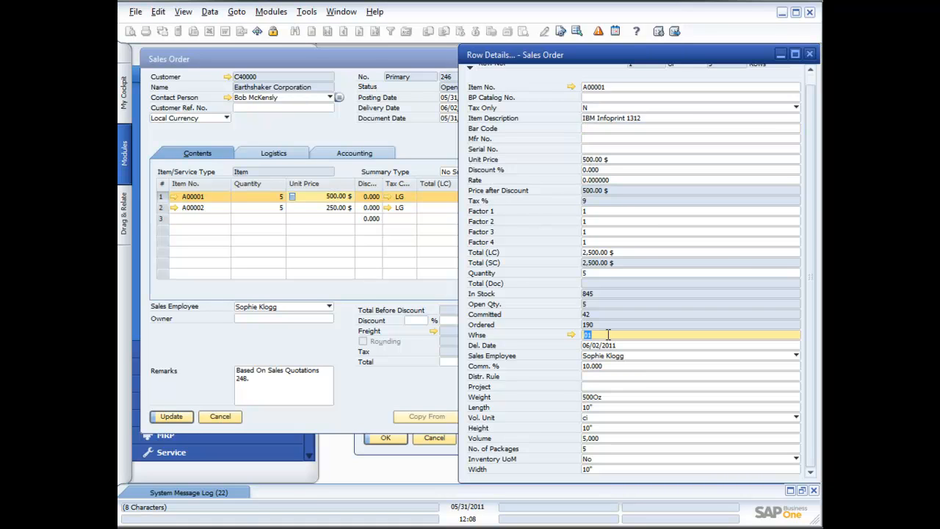
key(Tab)
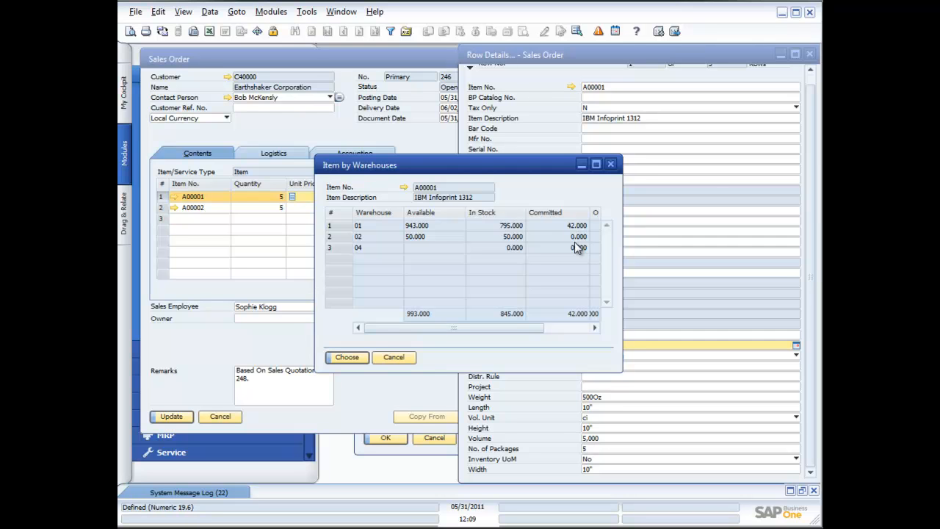
click(400, 357)
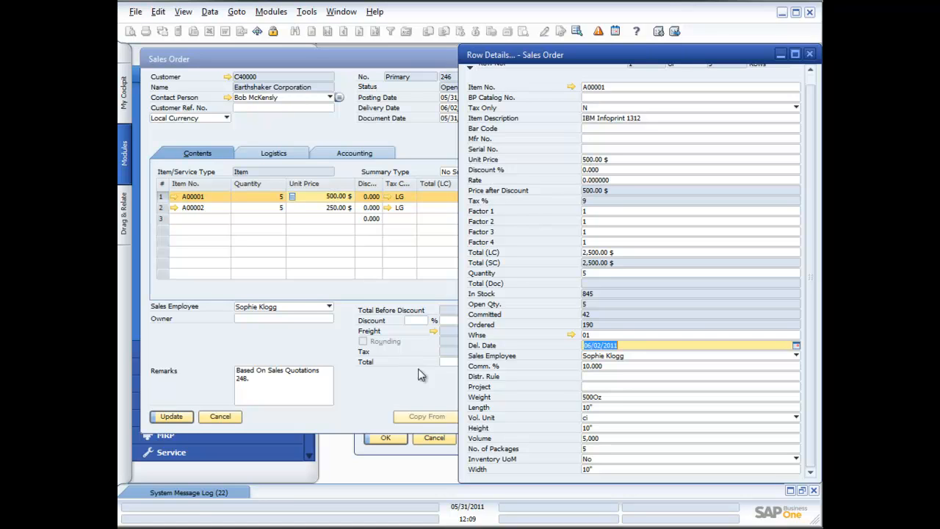
click(809, 56)
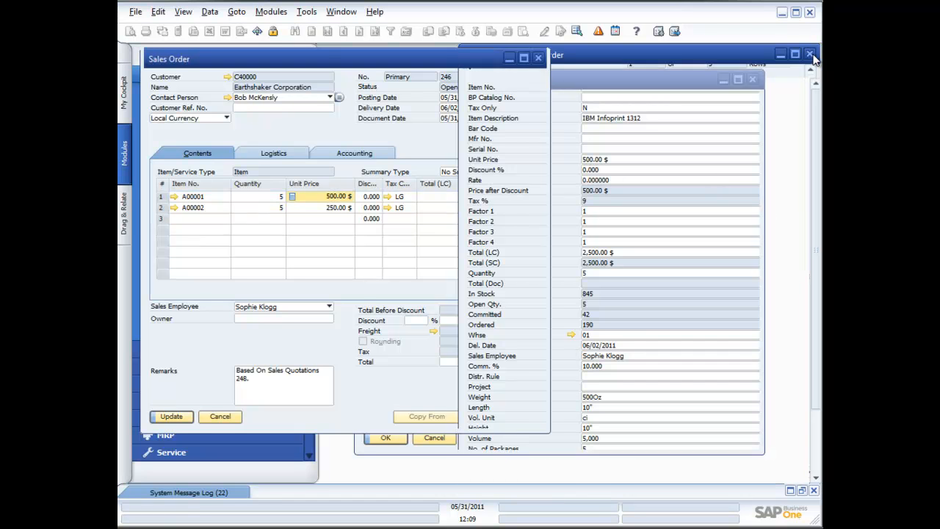
click(522, 57)
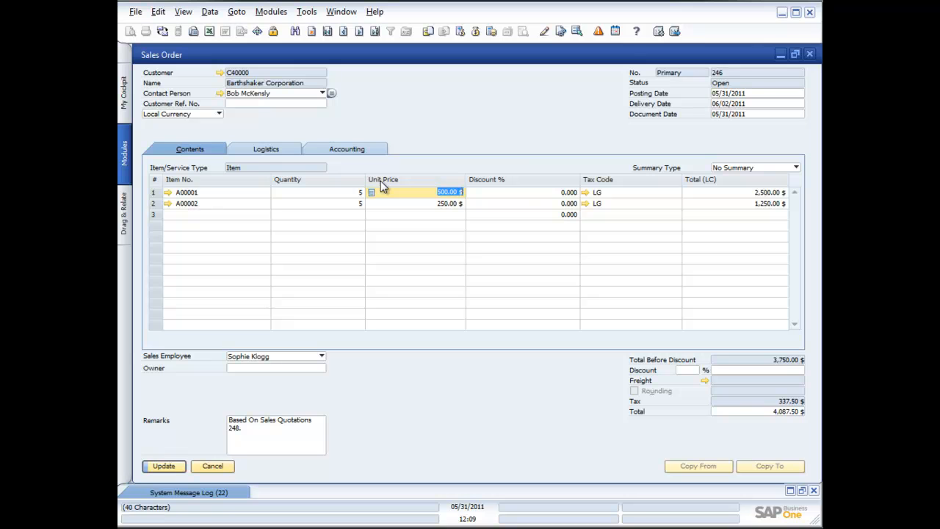
Open the sales order's Form Settings and review the row-level columns, leaving Type editable
click(307, 12)
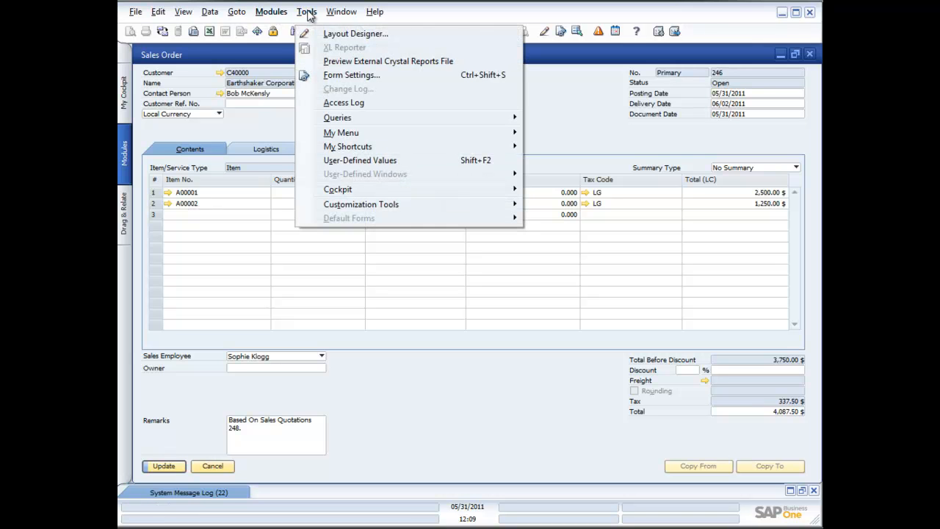
click(353, 75)
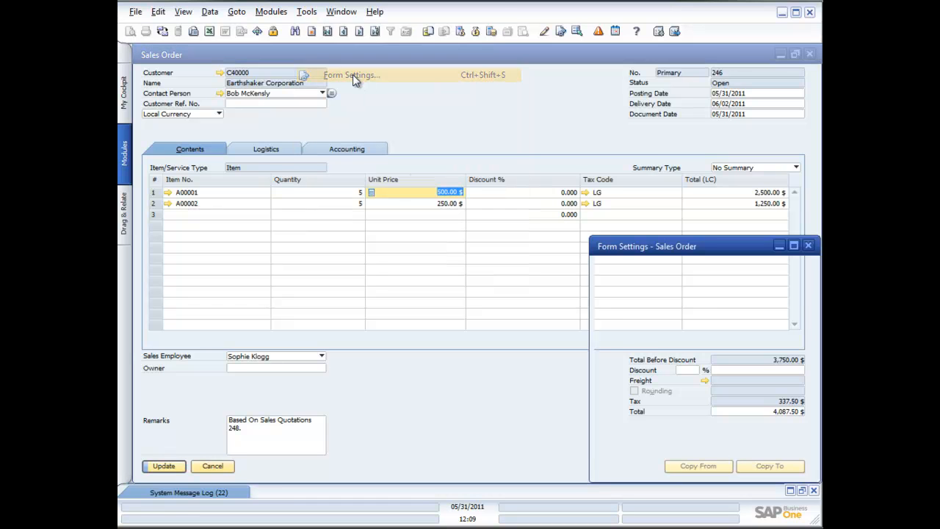
drag(673, 250, 396, 217)
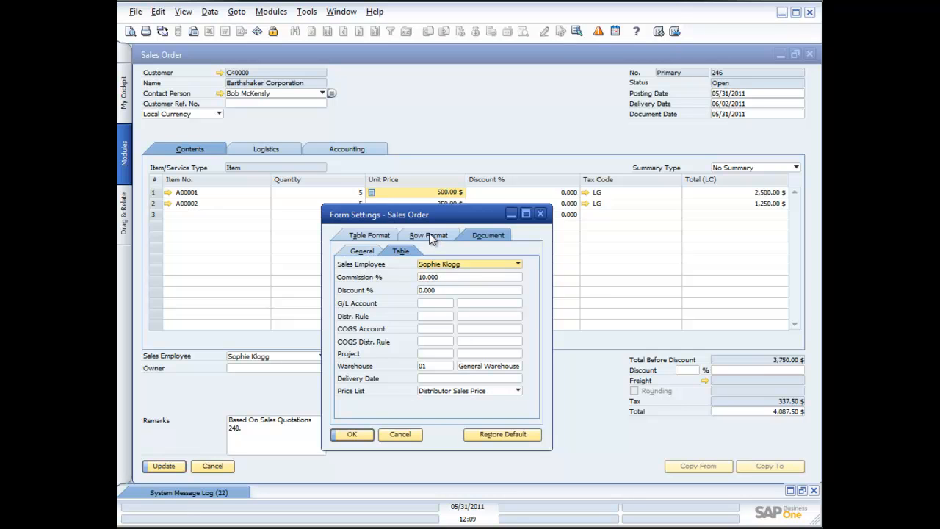
click(432, 236)
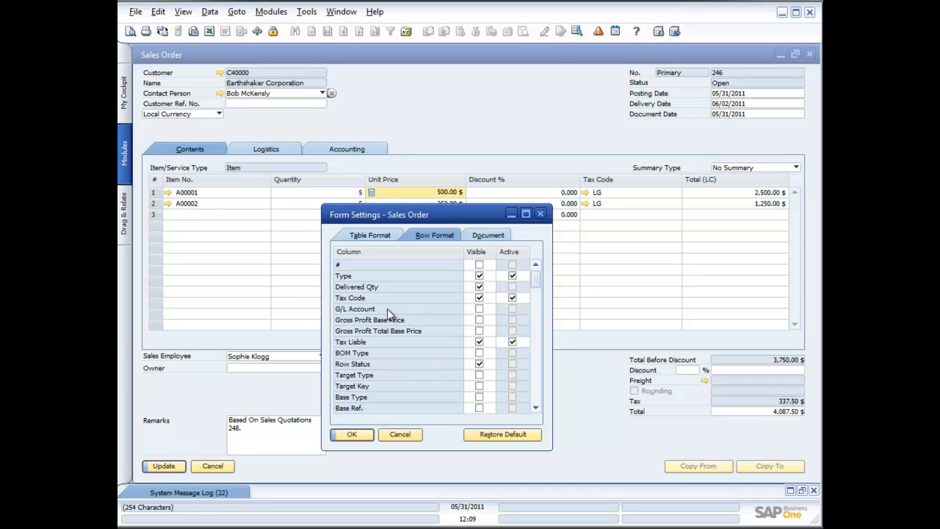
click(512, 274)
click(512, 275)
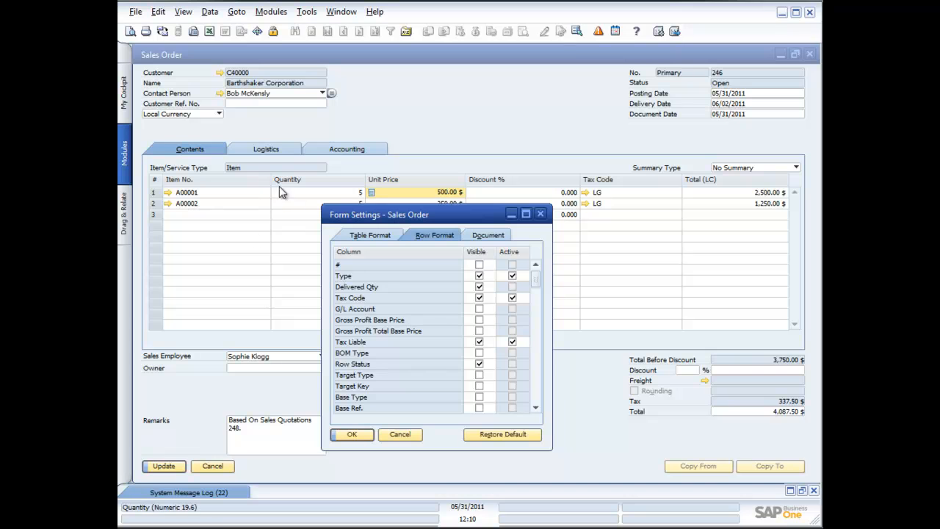
Make the Whse column visible, move it above Unit Price after Quantity, and apply
click(379, 235)
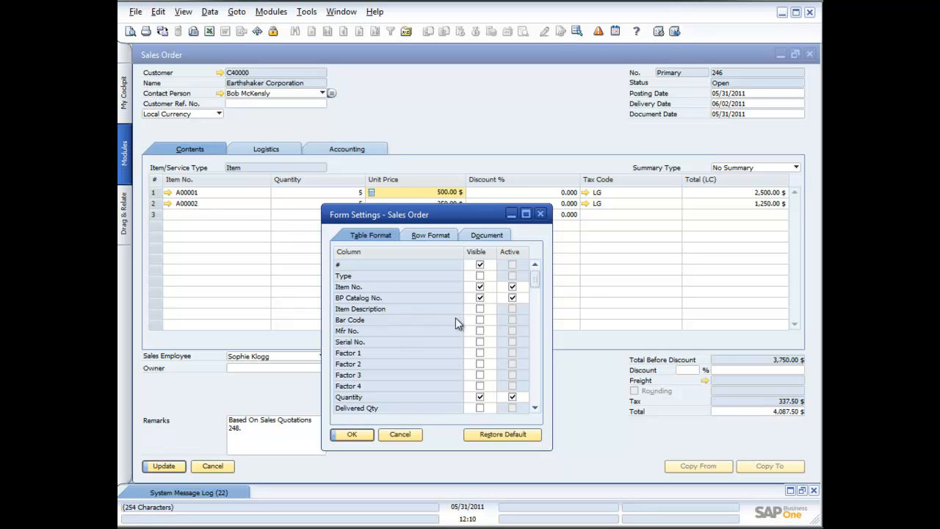
click(535, 410)
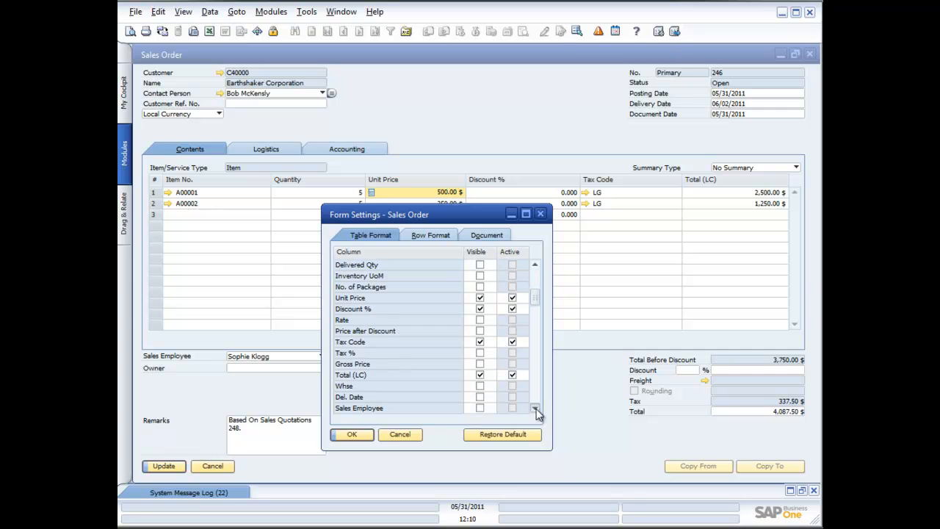
click(480, 387)
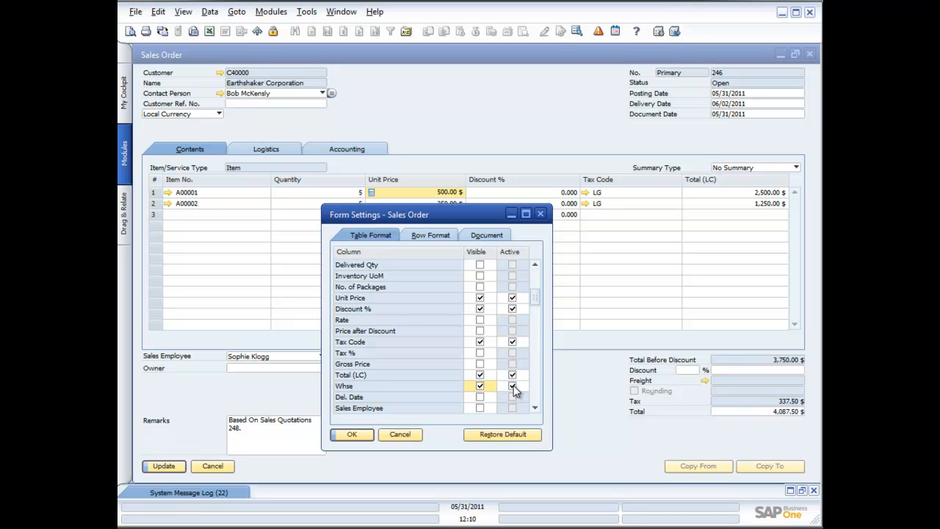
click(513, 386)
click(347, 387)
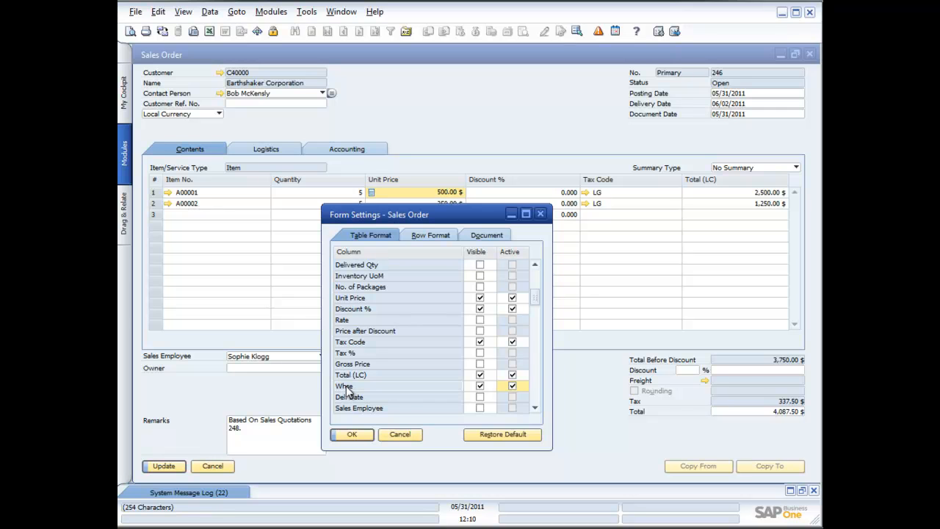
drag(347, 389, 350, 298)
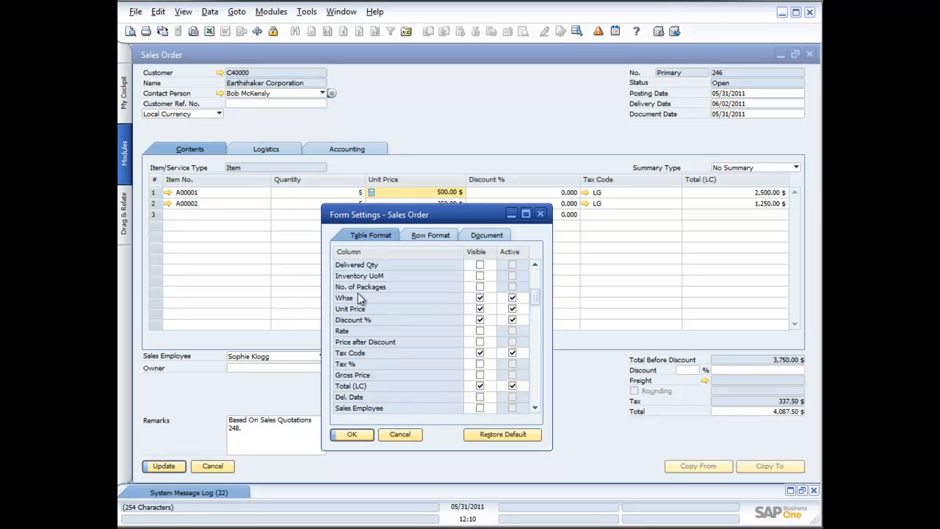
click(356, 435)
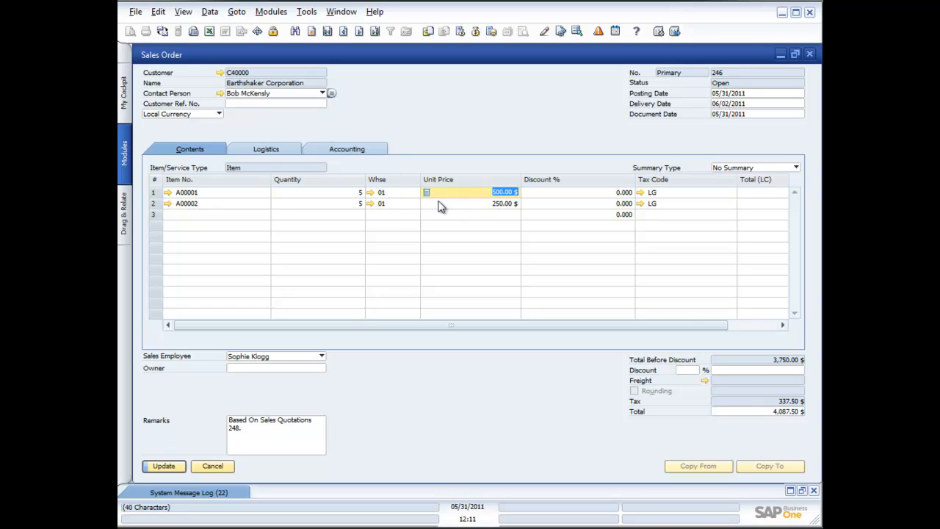
View item A00001's stock per warehouse from row 1's Whse link, then close the list
click(414, 195)
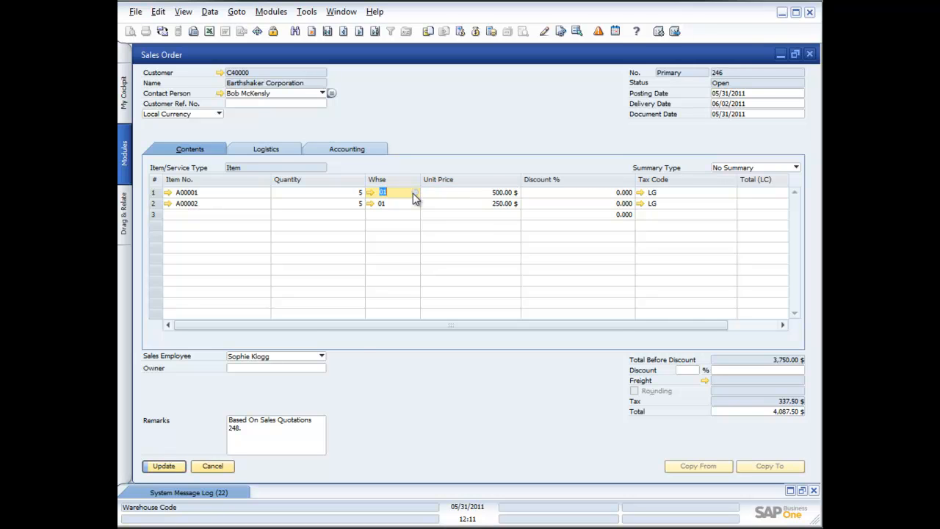
click(414, 192)
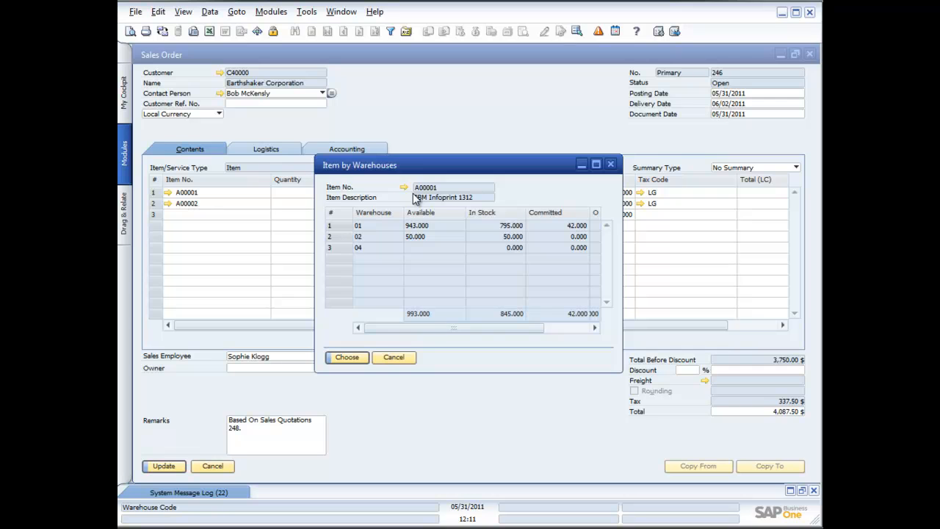
click(394, 357)
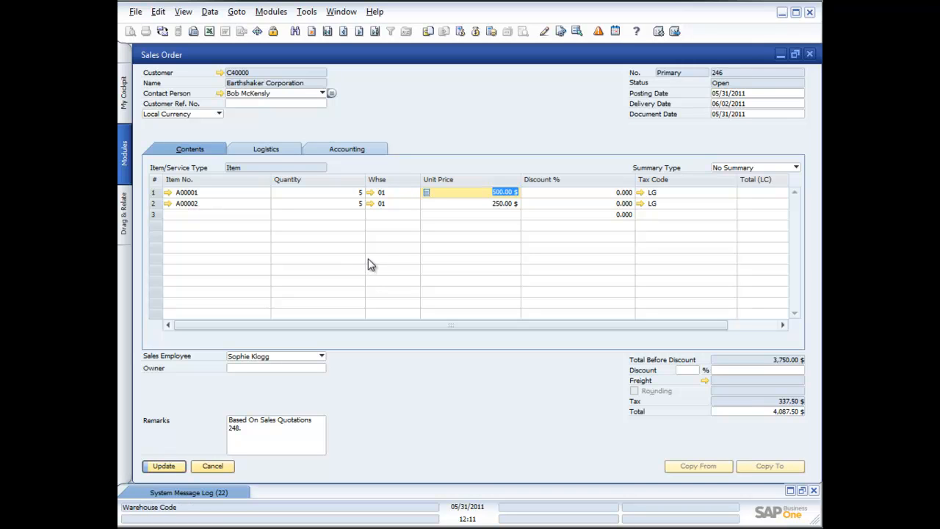
Update sales order 246 and confirm saving the changes
click(163, 468)
click(163, 467)
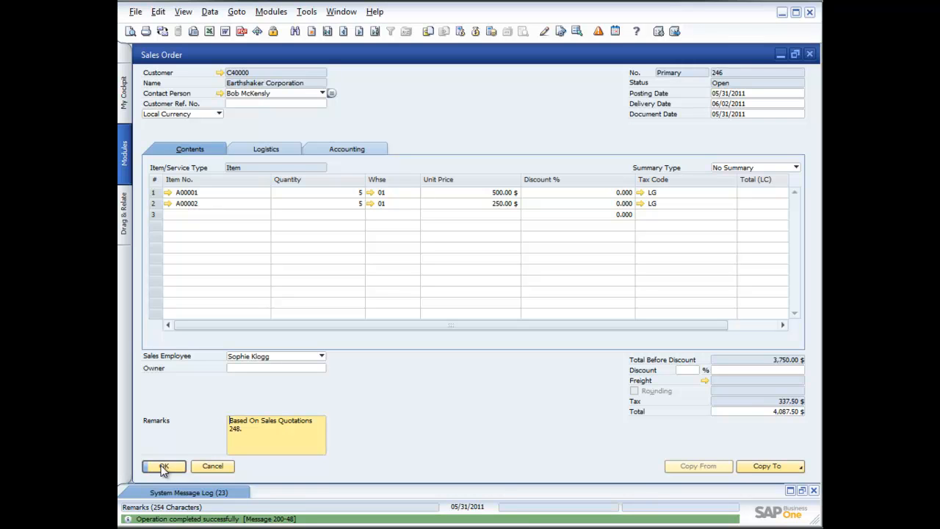
click(163, 467)
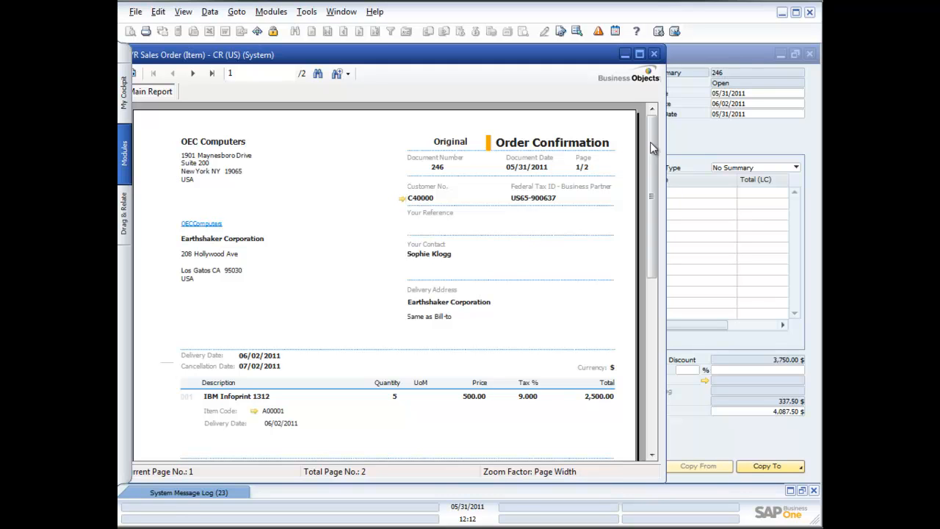
click(654, 54)
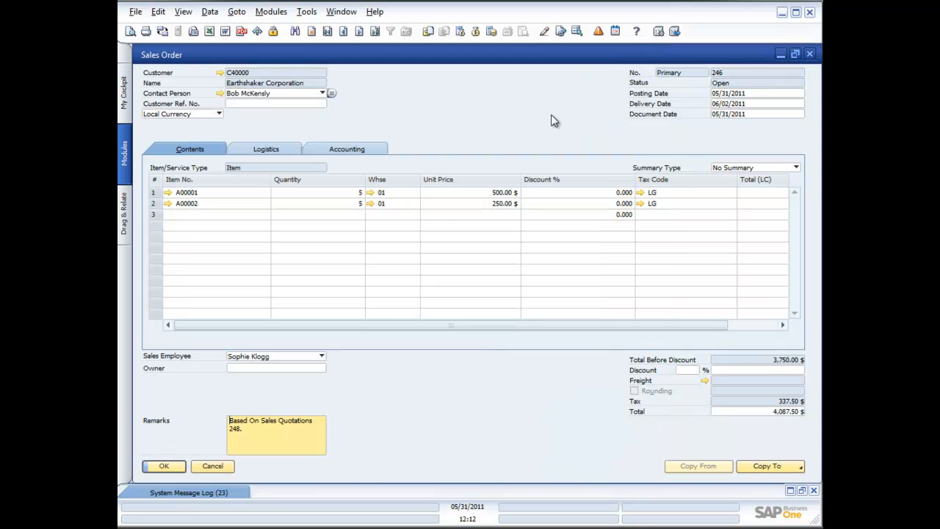
click(767, 467)
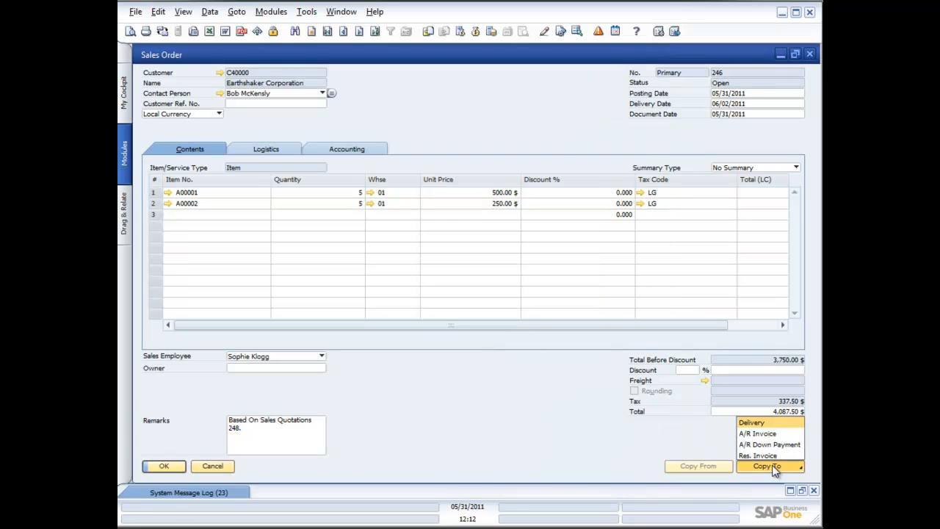
Copy sales order 246 to a new Delivery totalling 4,087.50 $ and start adding it
click(752, 423)
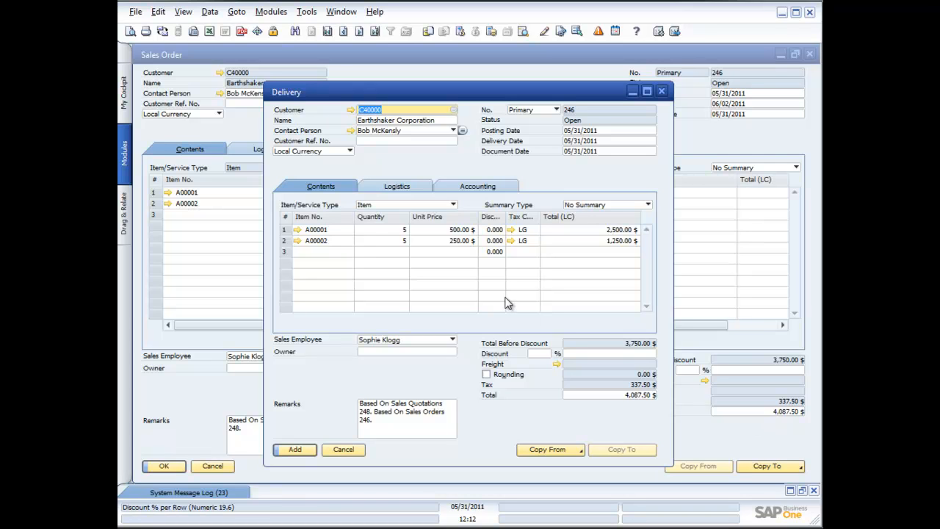
click(295, 449)
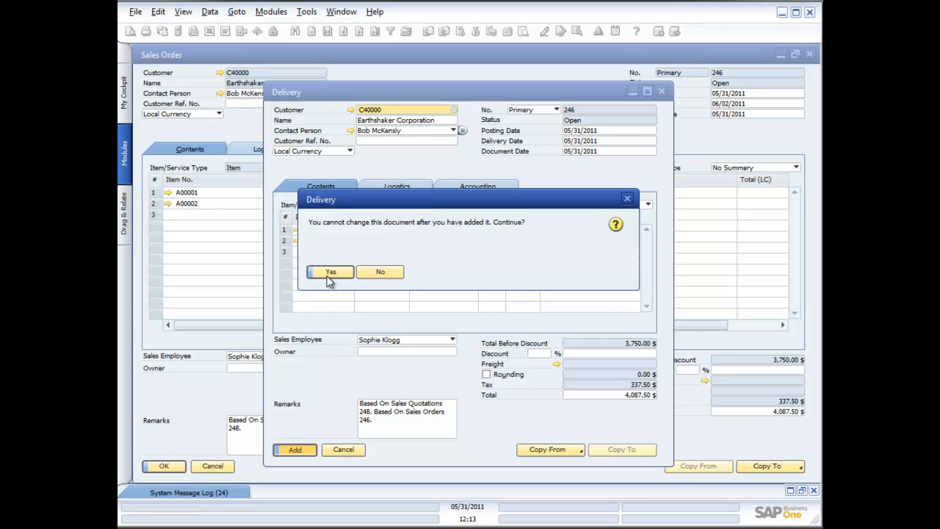
Confirm adding Delivery 246, then check the Print Sequence dialog and cancel it
click(330, 273)
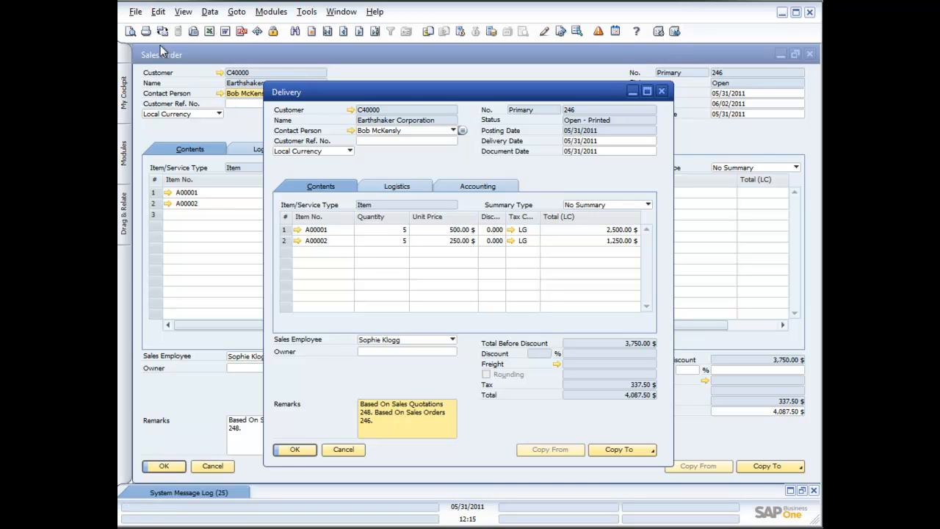
click(136, 12)
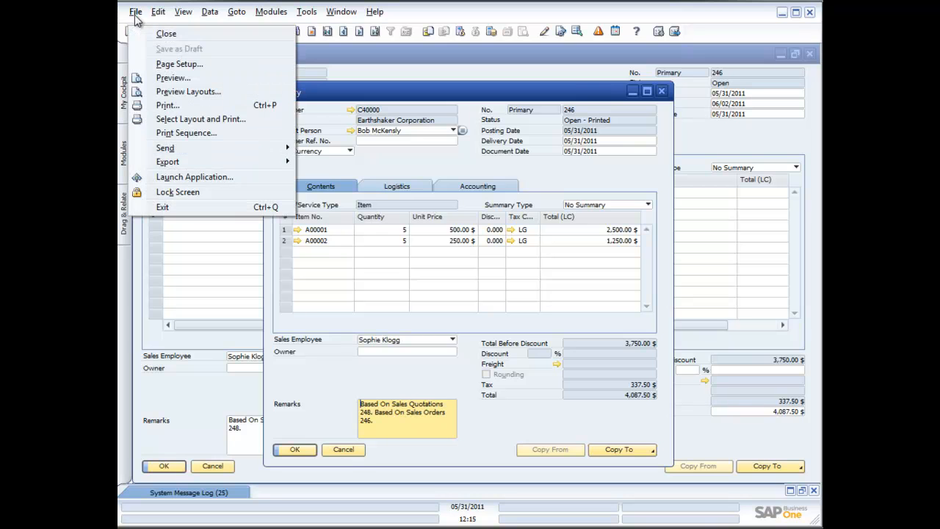
click(183, 135)
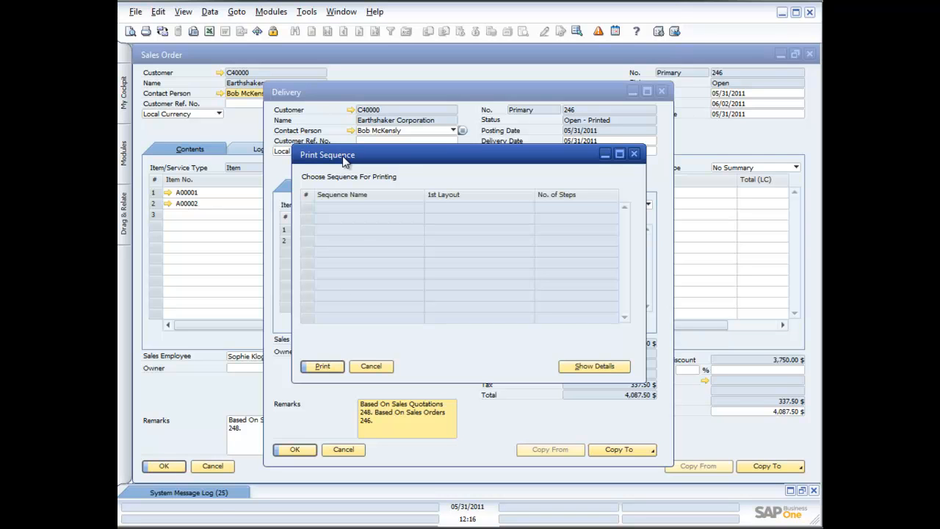
click(377, 367)
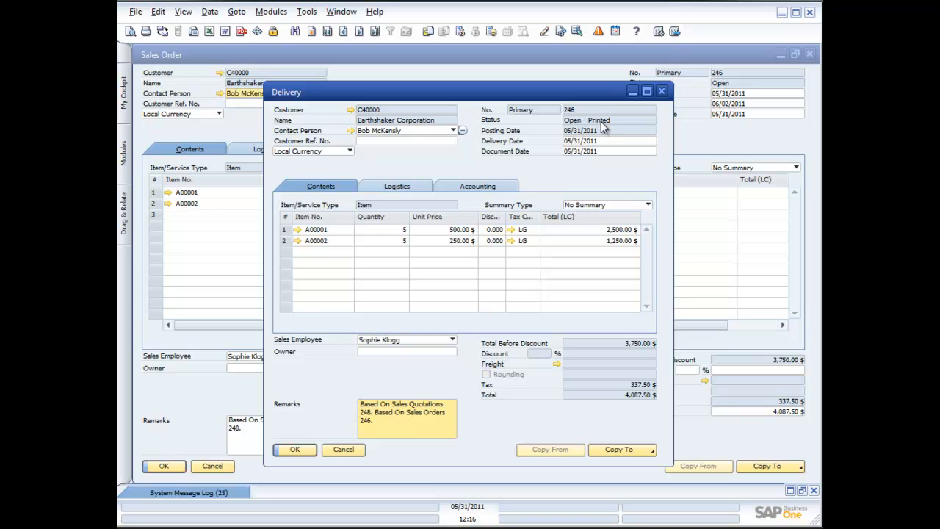
Copy Delivery 246 to A/R Invoice 228 totalling 4,087.50 $ and start adding it
click(643, 451)
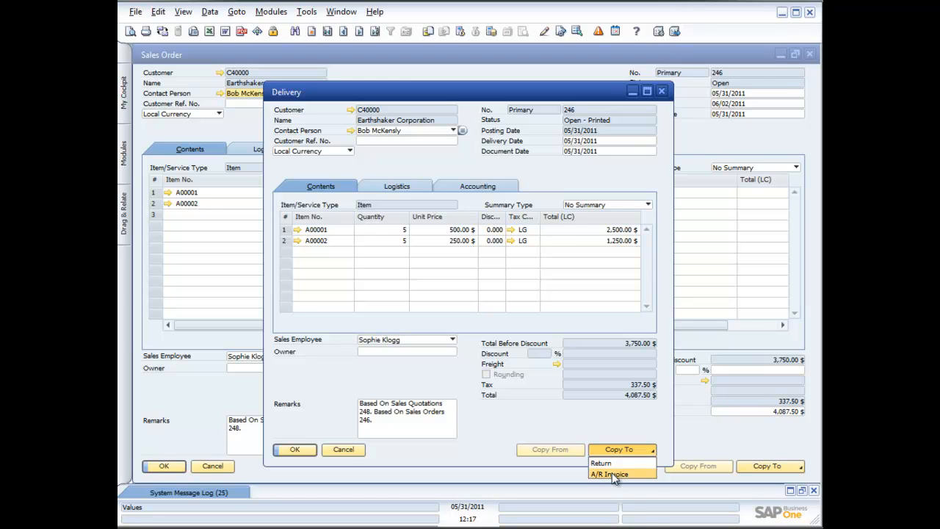
click(614, 475)
drag(429, 80, 344, 55)
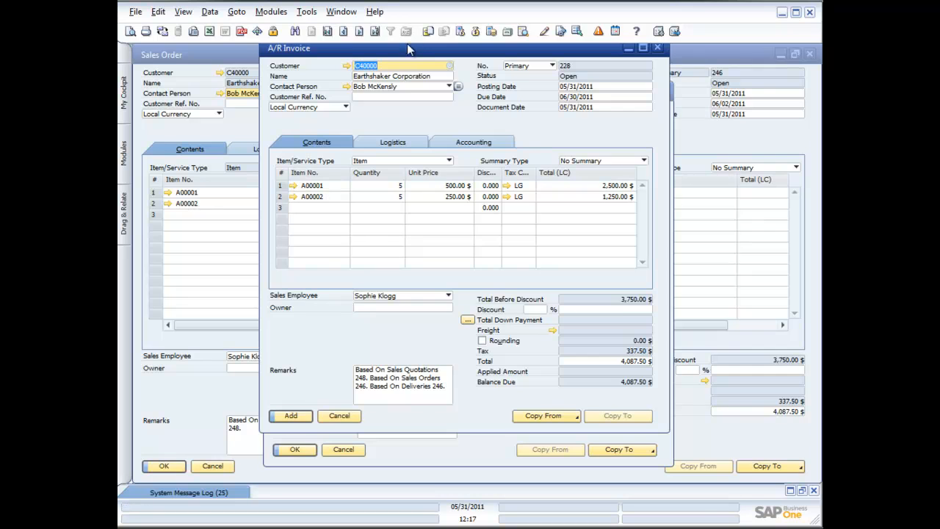
drag(409, 57, 409, 68)
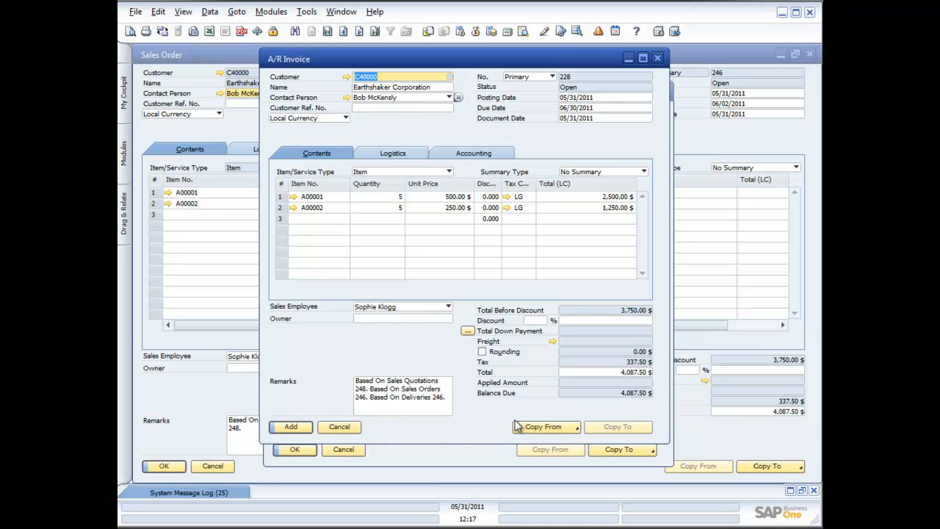
click(292, 427)
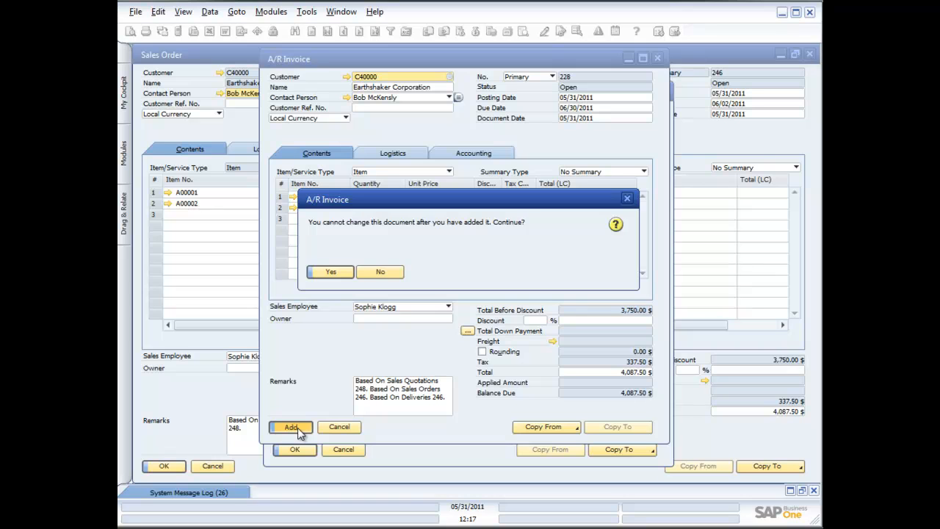
Hold off adding A/R Invoice 228 and show its Journal Entry Preview debiting C40000 4,087.50 $
click(380, 272)
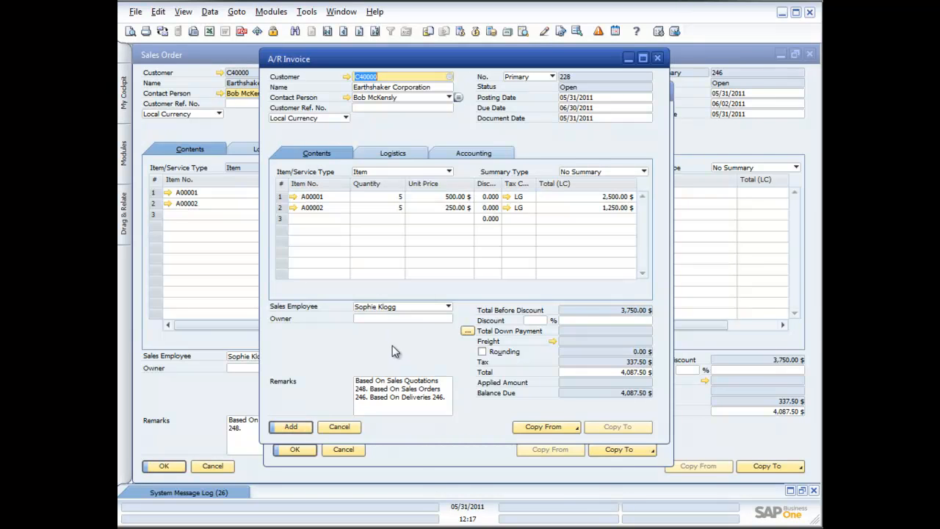
right_click(396, 352)
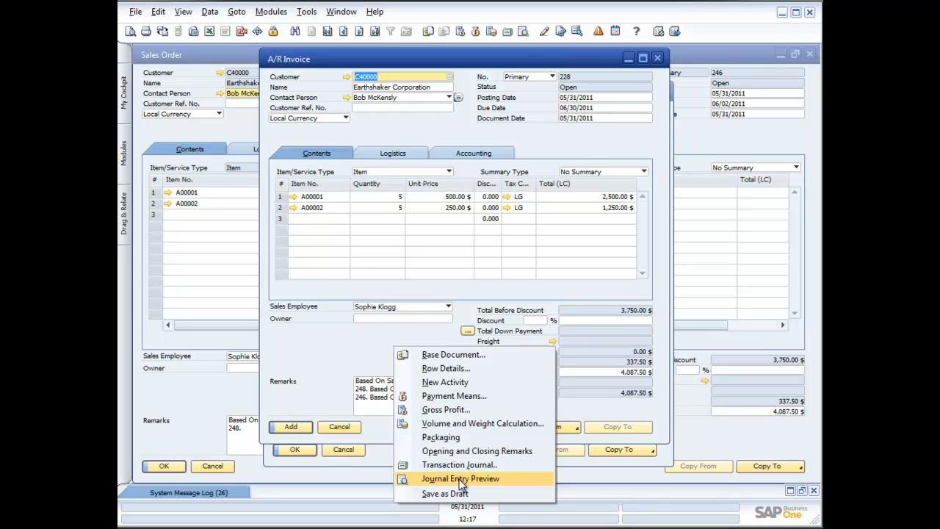
click(333, 350)
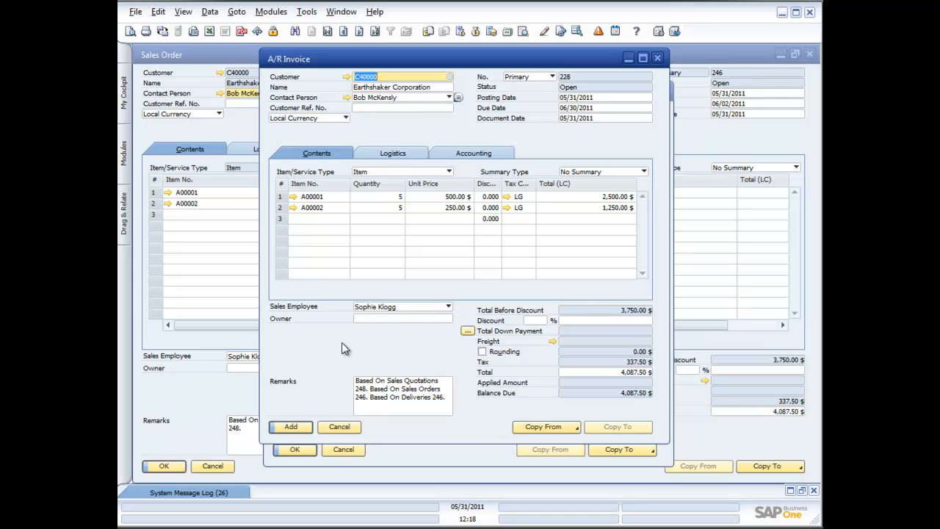
right_click(343, 343)
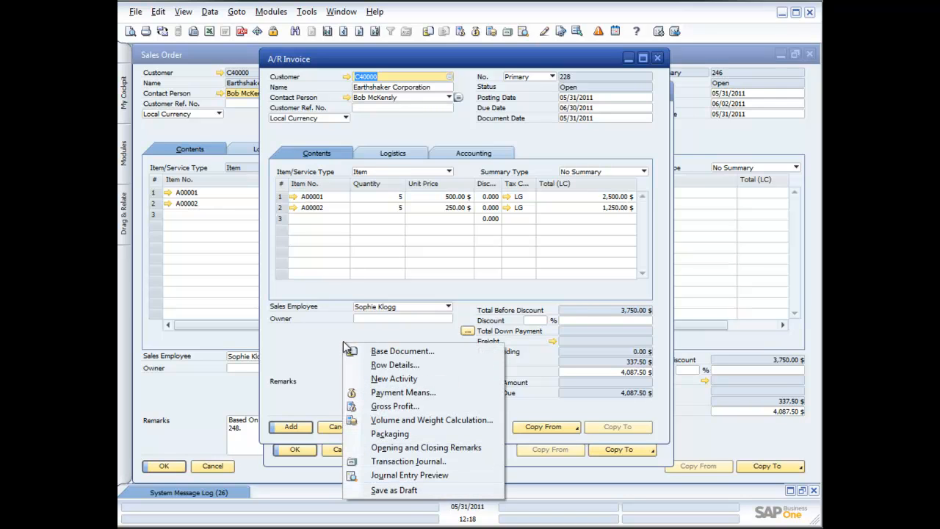
click(387, 473)
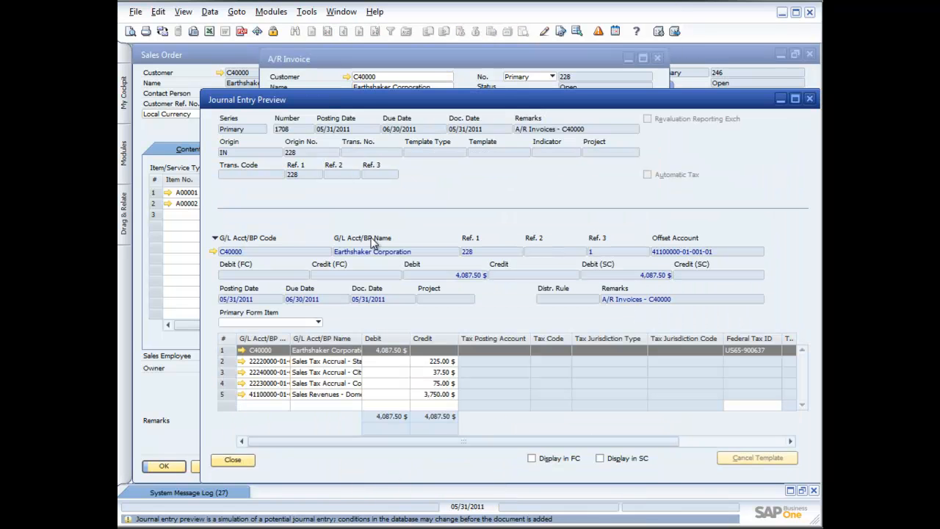
drag(363, 100, 295, 69)
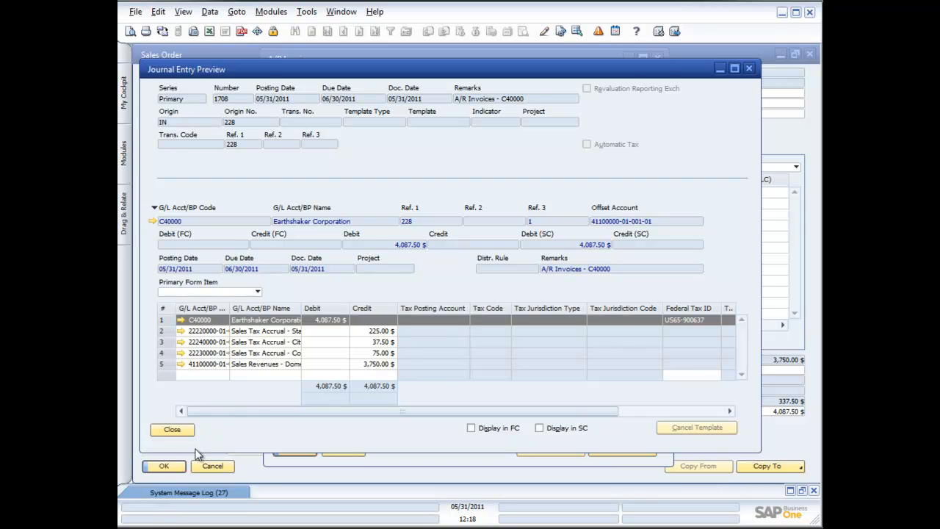
Close the journal entry preview and add A/R Invoice 228, confirming with Yes
click(178, 435)
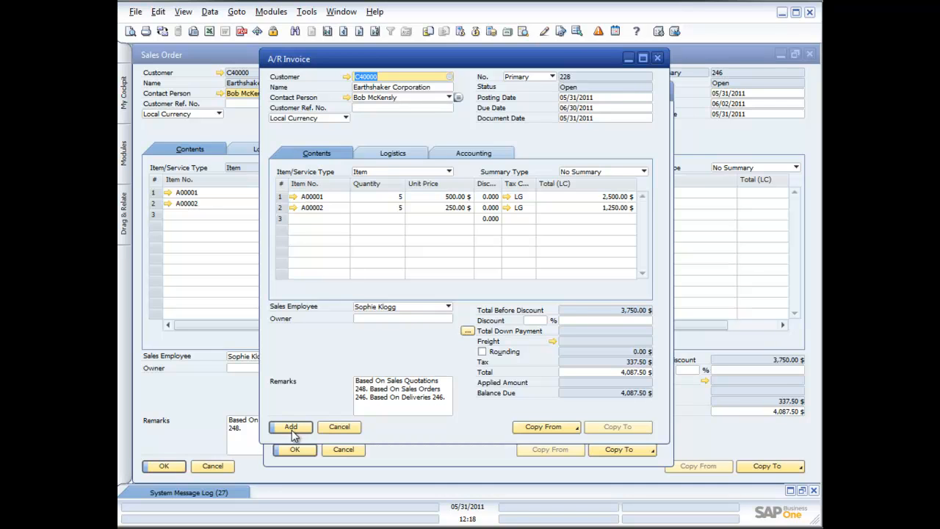
click(292, 428)
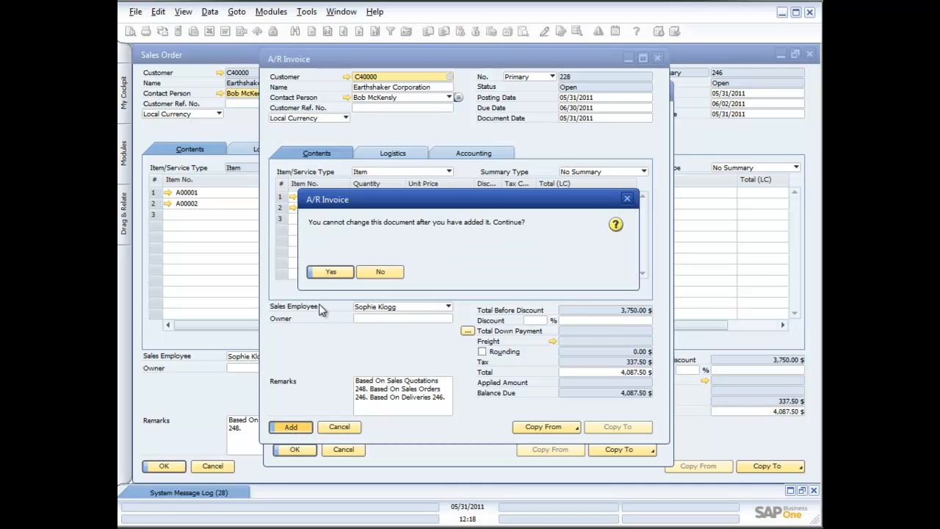
click(332, 273)
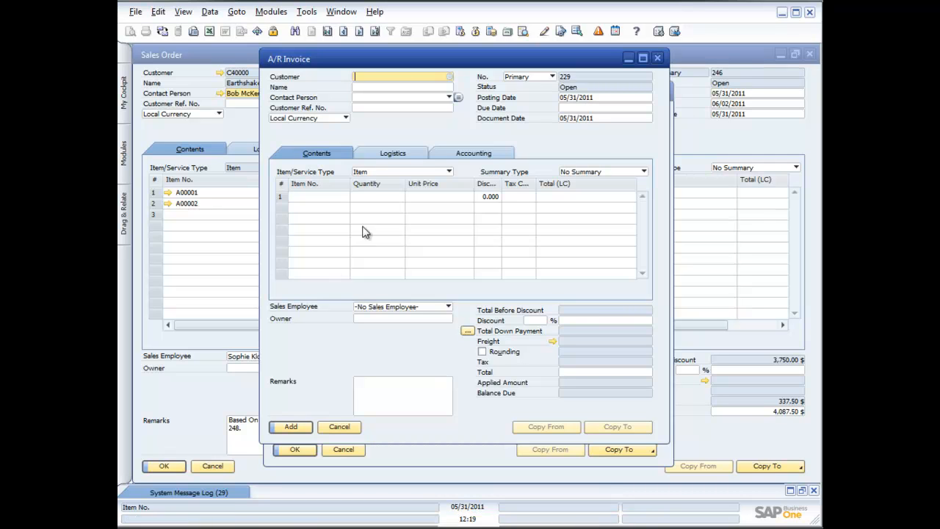
Close the A/R Invoice, Delivery, Sales Order and Sales Quotation windows and show the Modules list
click(657, 58)
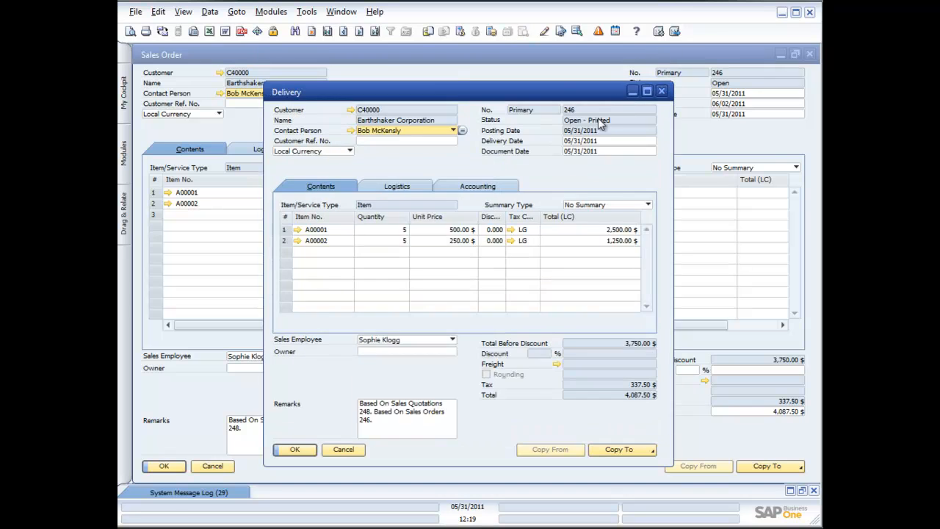
click(661, 90)
click(811, 54)
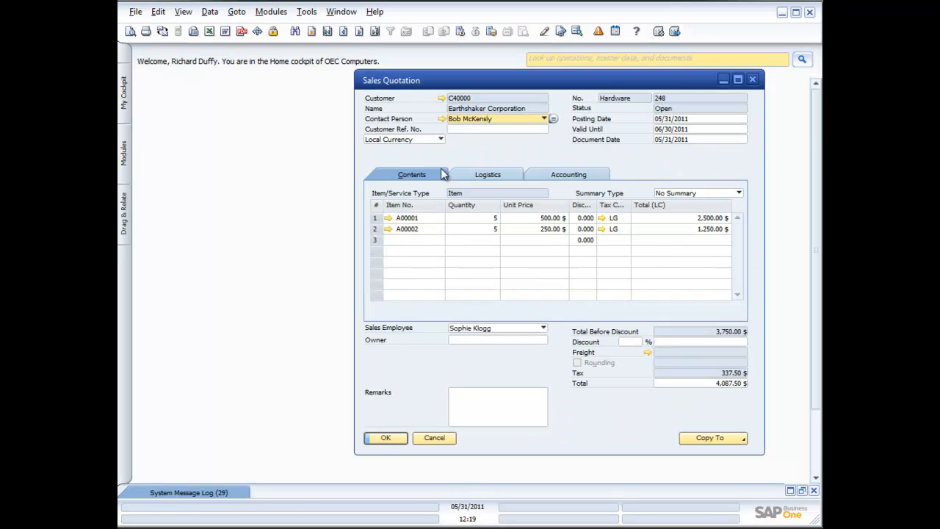
click(751, 79)
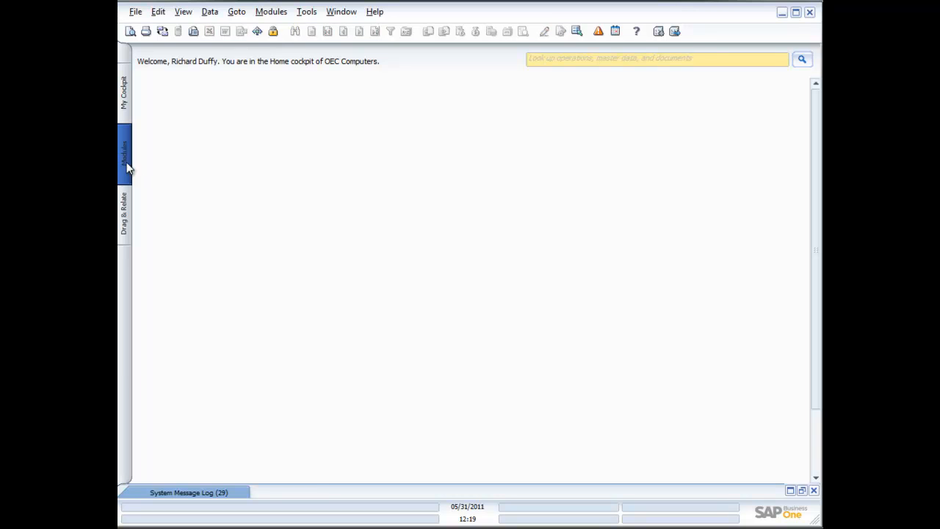
click(124, 154)
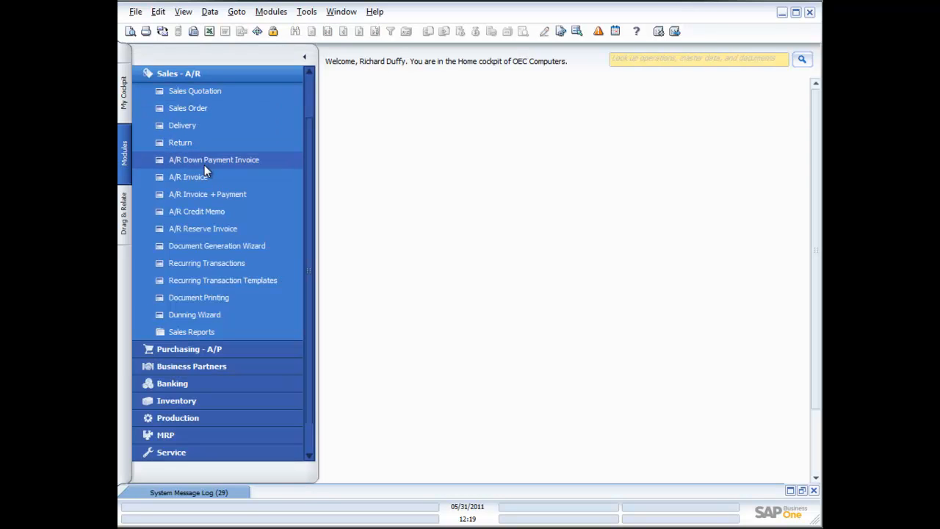
In the Document Generation Wizard, name a new parameter set 'Default SO Gen.' described 'Use this to generate Sales orders'
click(211, 245)
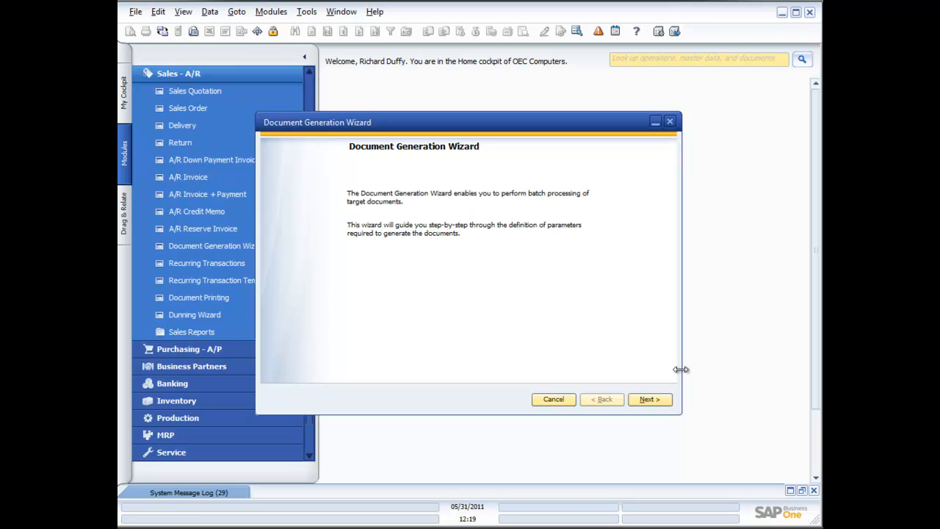
click(656, 402)
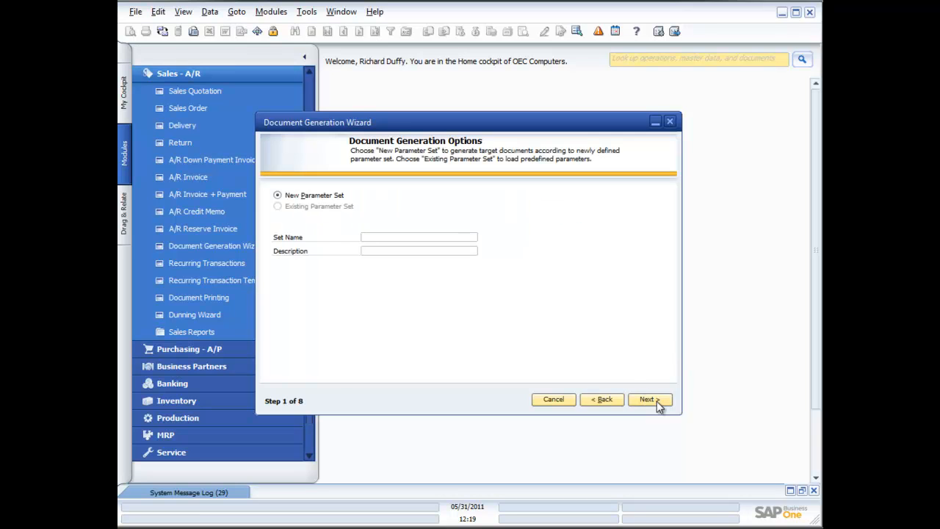
click(391, 235)
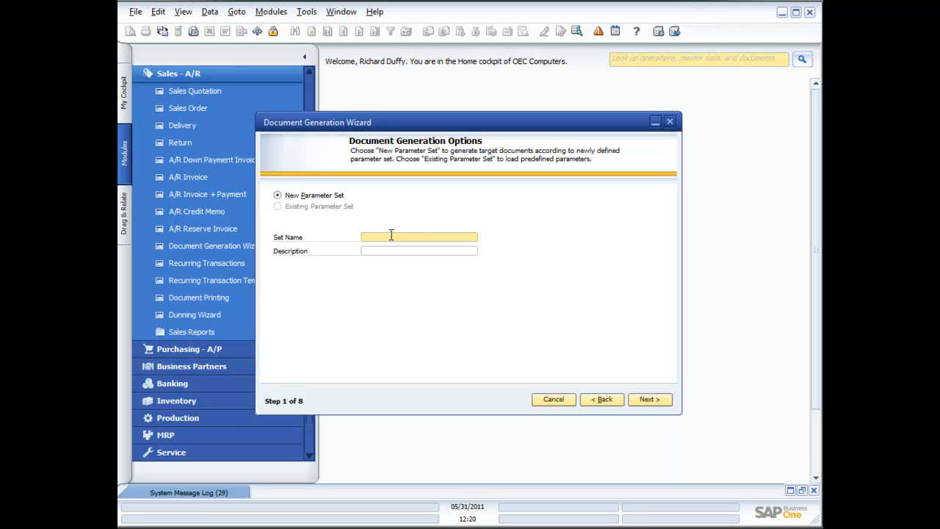
text(Default )
text(SD)
text( Generatio)
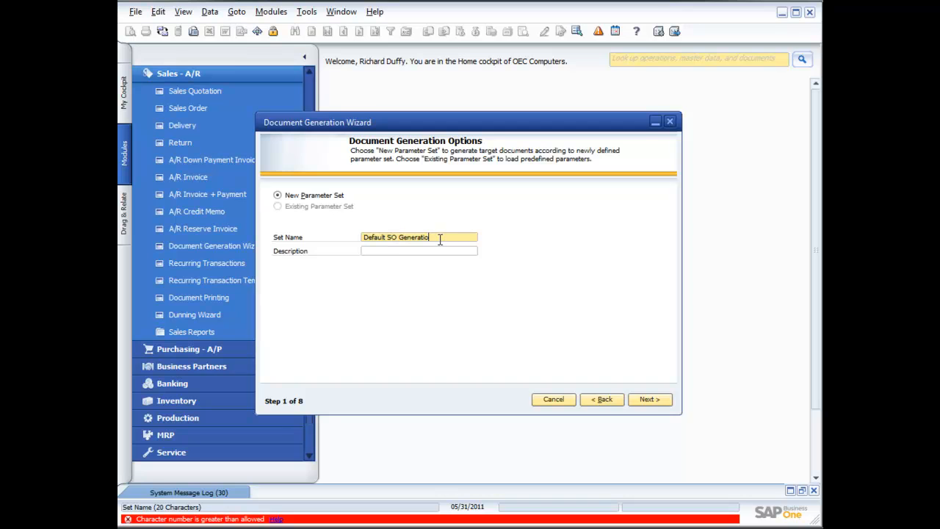
key(BackSpace)
key(BackSpace)
key(BackSpace)
key(BackSpace)
key(BackSpace)
key(BackSpace)
text(.)
click(441, 248)
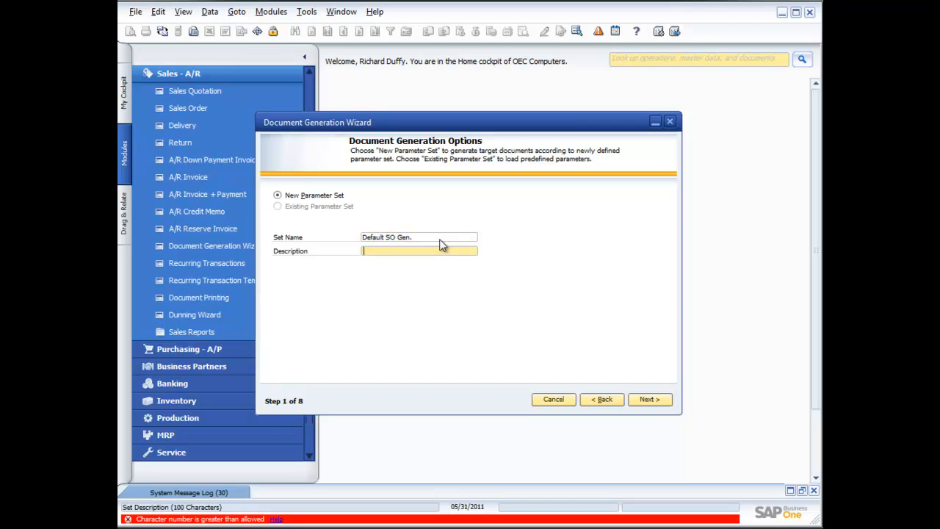
text(Use this to generate Sales orders)
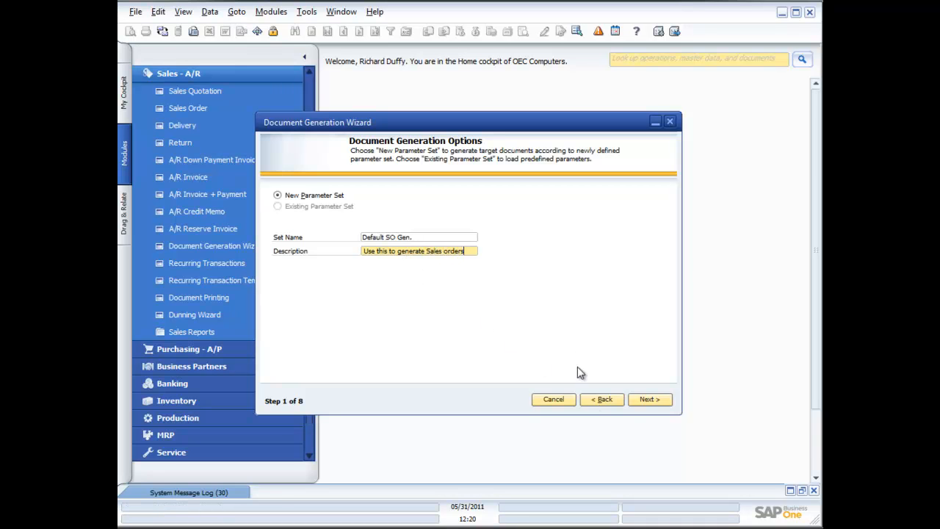
Set target document Sales Order, items No Summary, and exchange rate Use Base Doc. and Row Rate
click(646, 400)
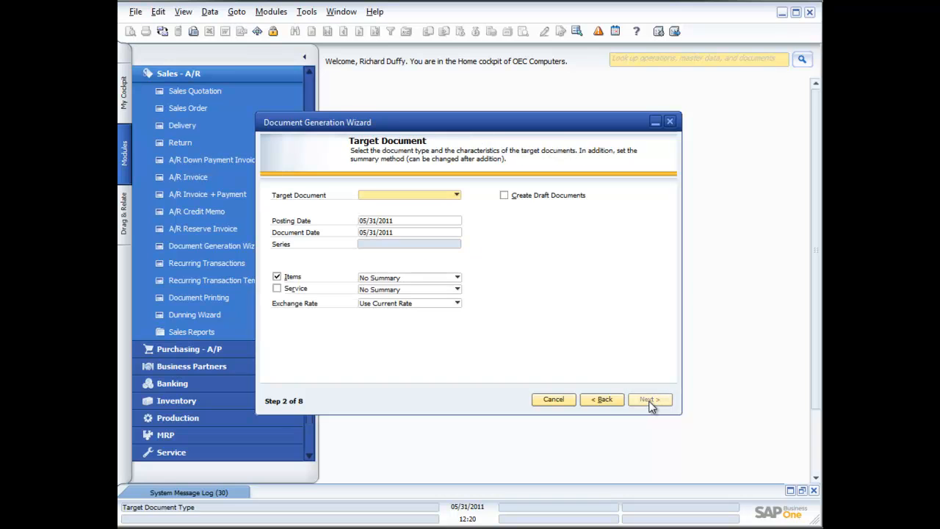
click(456, 195)
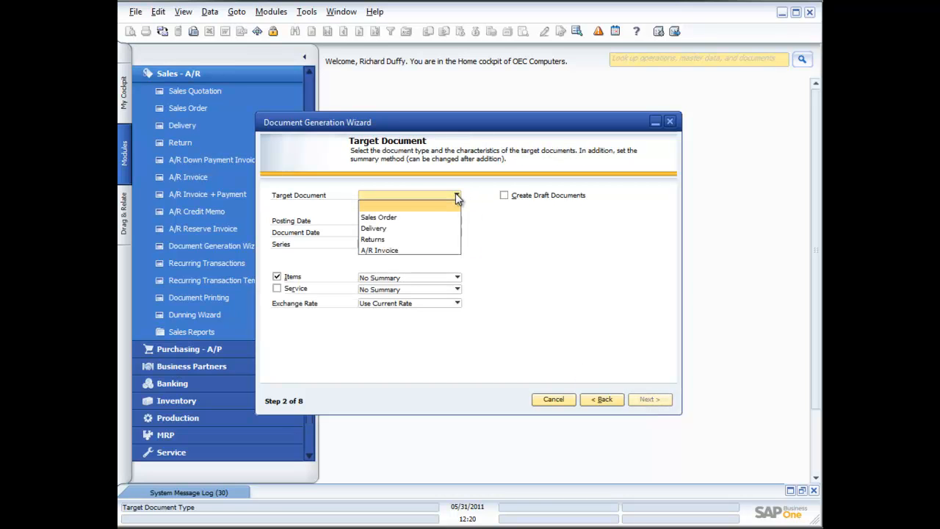
click(403, 218)
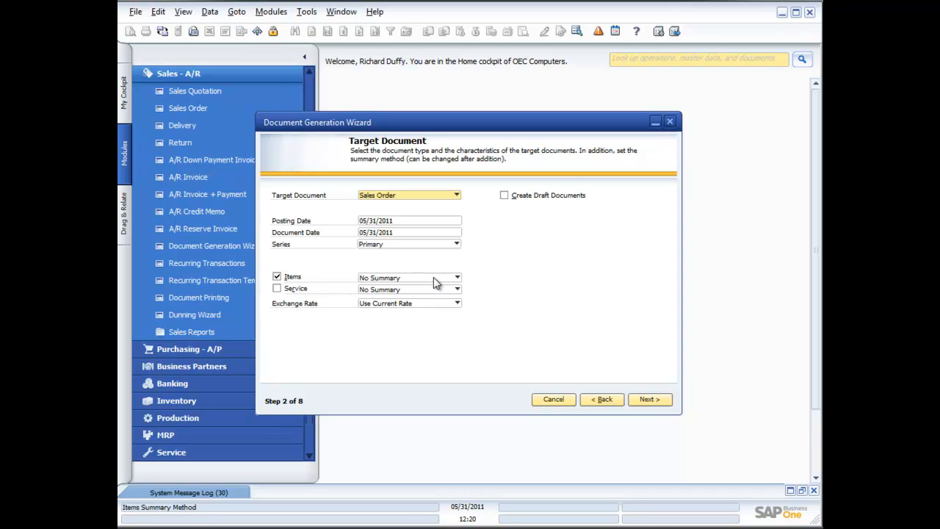
click(457, 278)
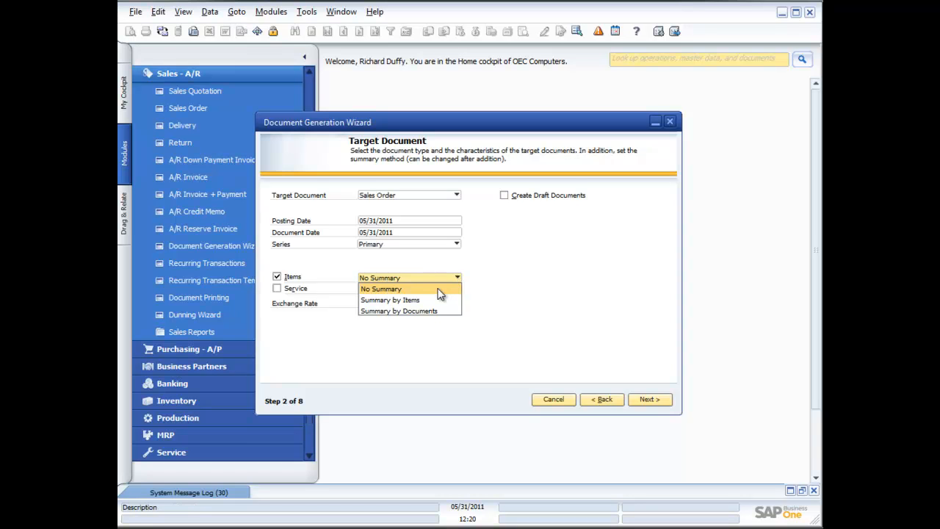
click(439, 290)
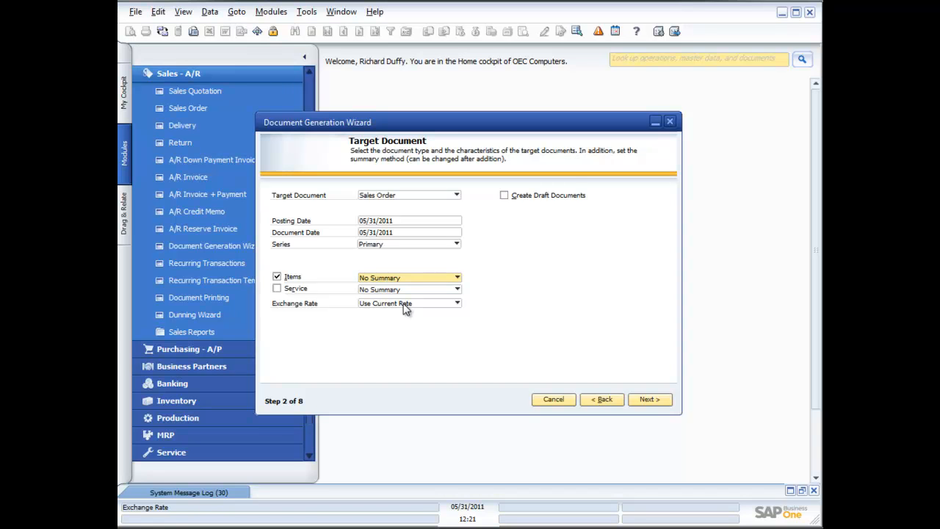
click(456, 303)
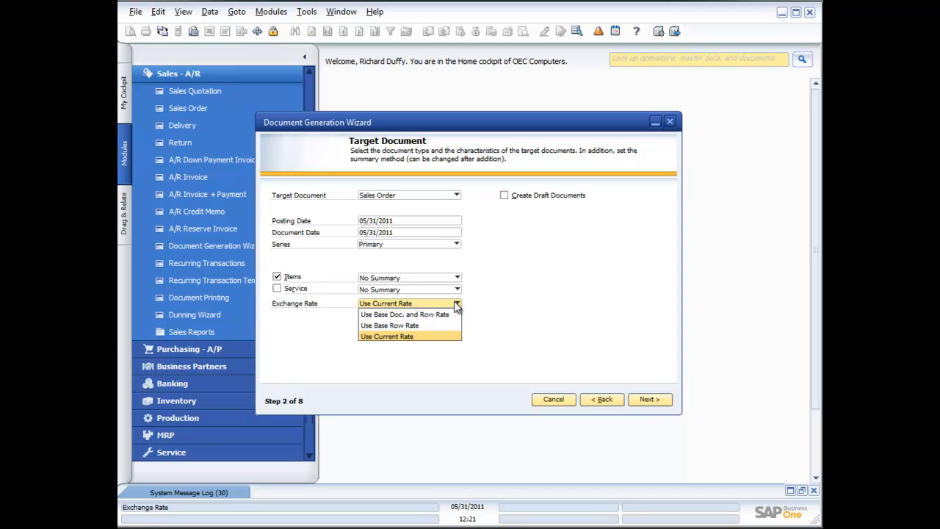
click(437, 314)
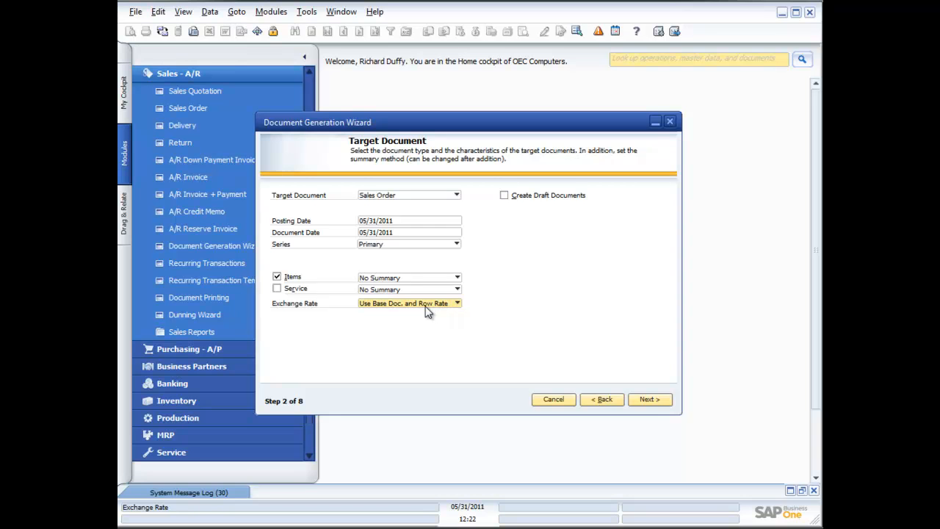
click(650, 404)
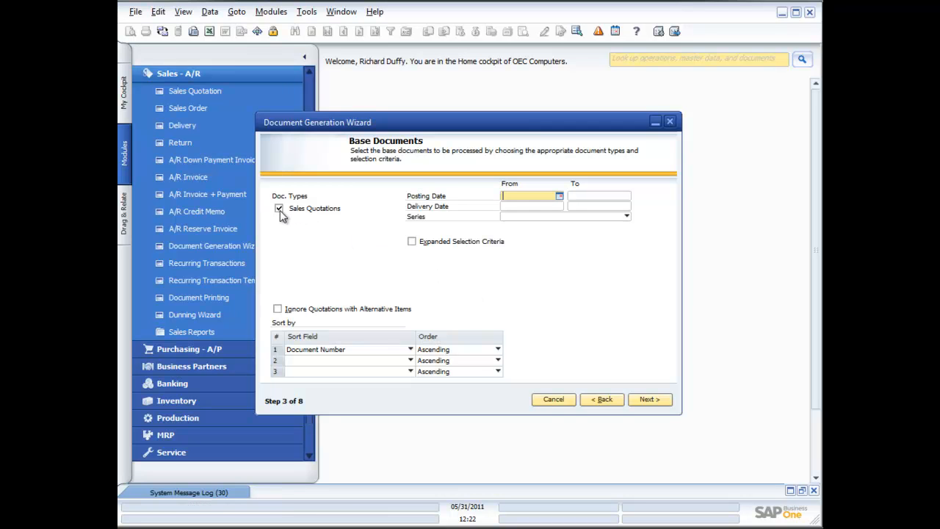
Keep Sales Quotations as base documents with Expanded Selection Criteria off, and advance to Consolidation Options
click(602, 399)
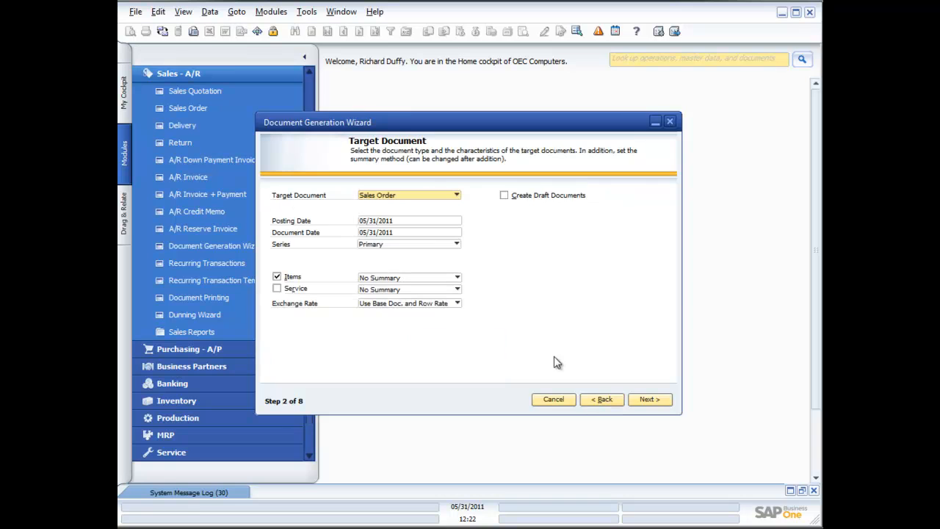
click(650, 399)
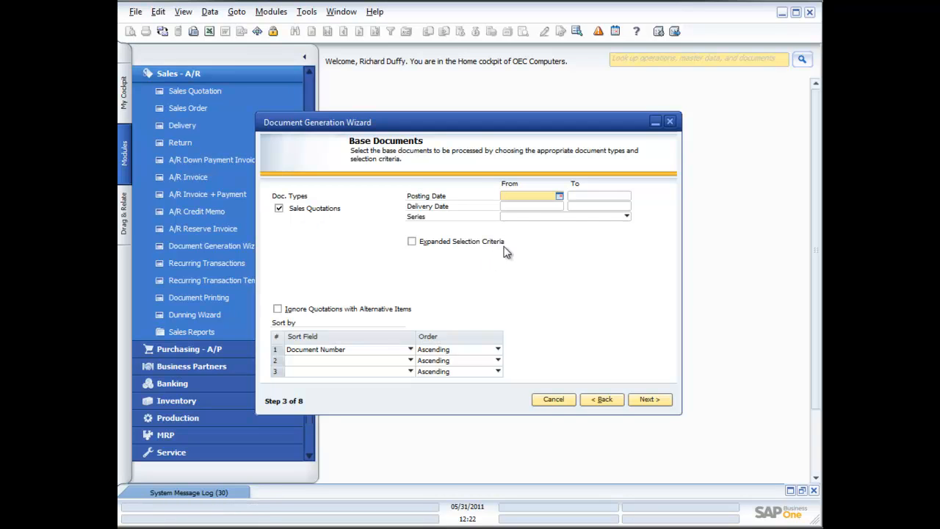
click(414, 243)
click(489, 252)
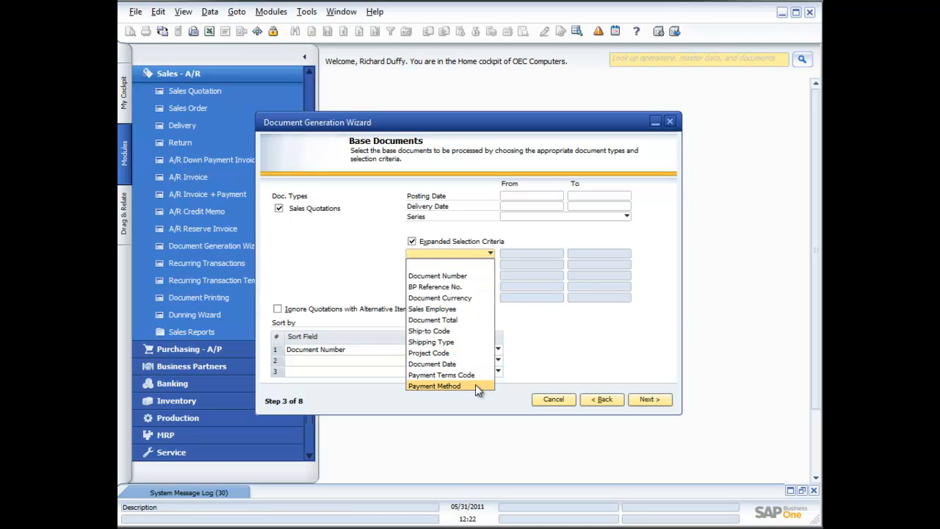
click(446, 288)
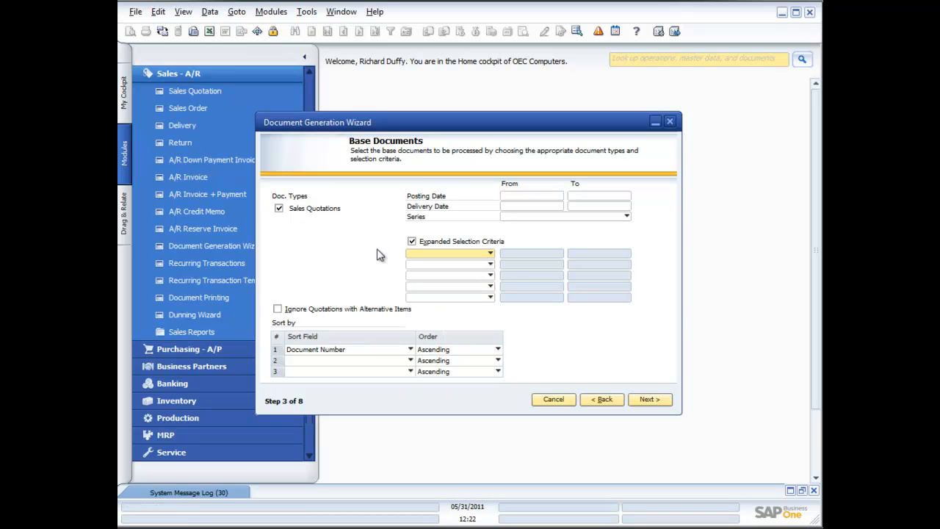
click(412, 242)
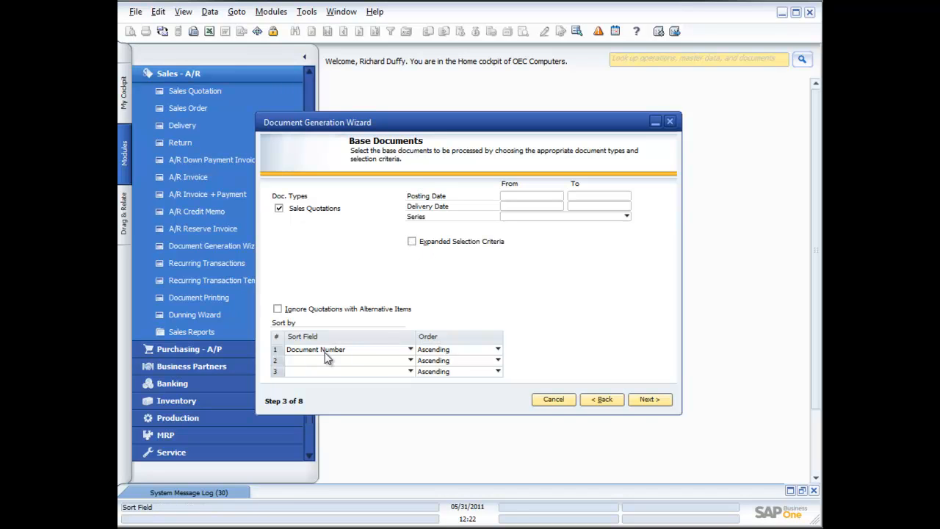
click(651, 401)
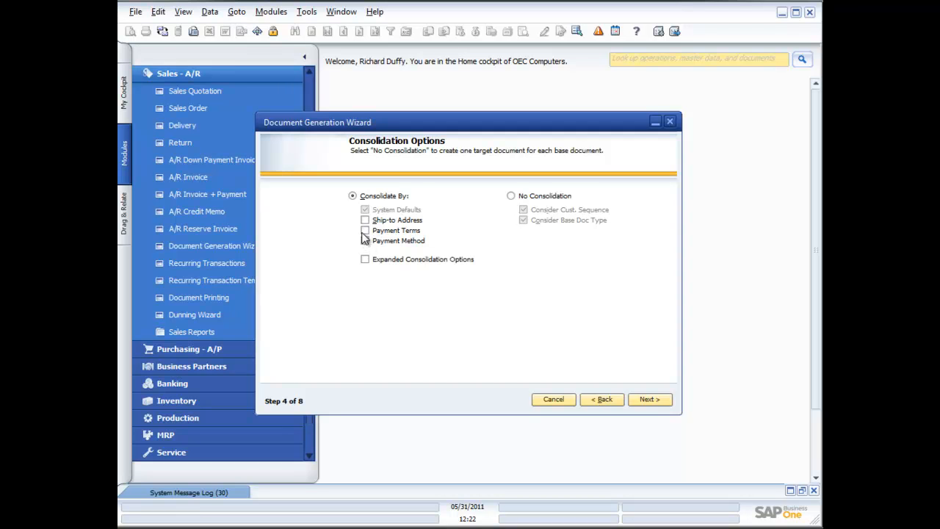
Choose No Consolidation so each quotation becomes its own sales order
click(366, 261)
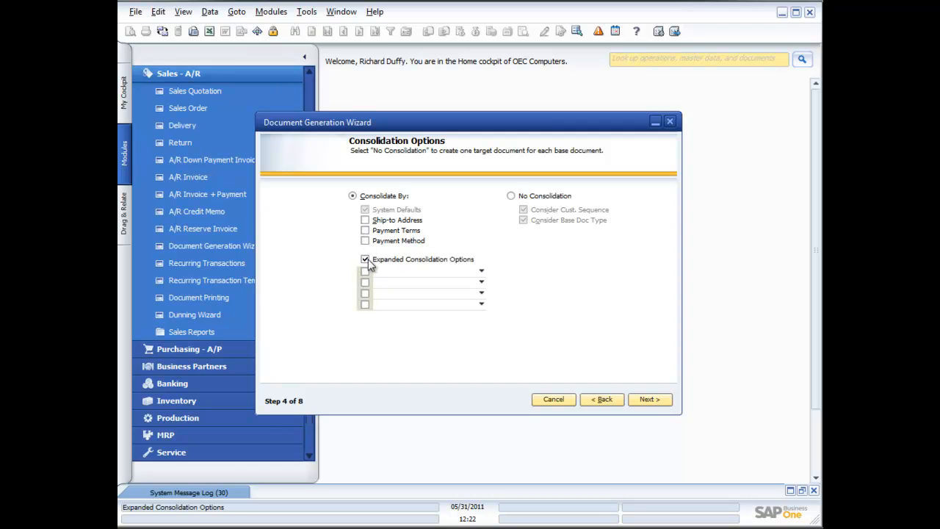
click(367, 262)
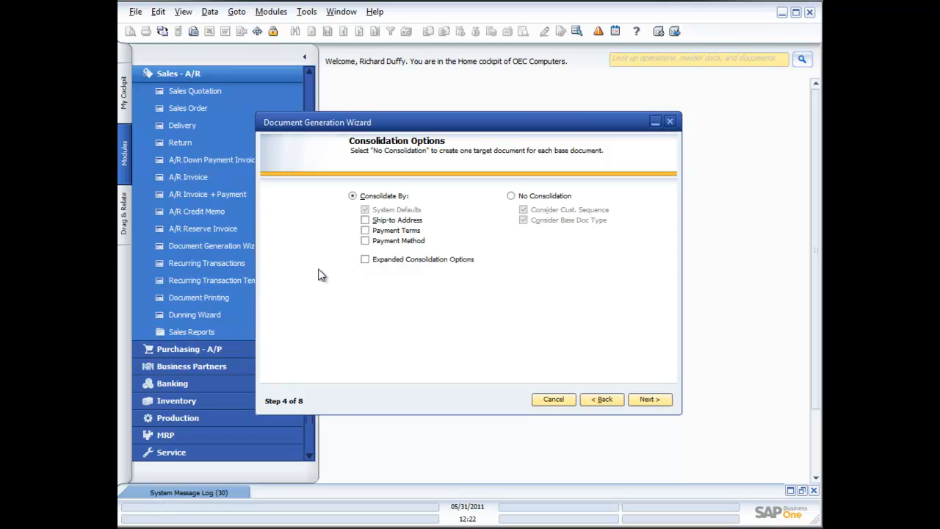
click(510, 195)
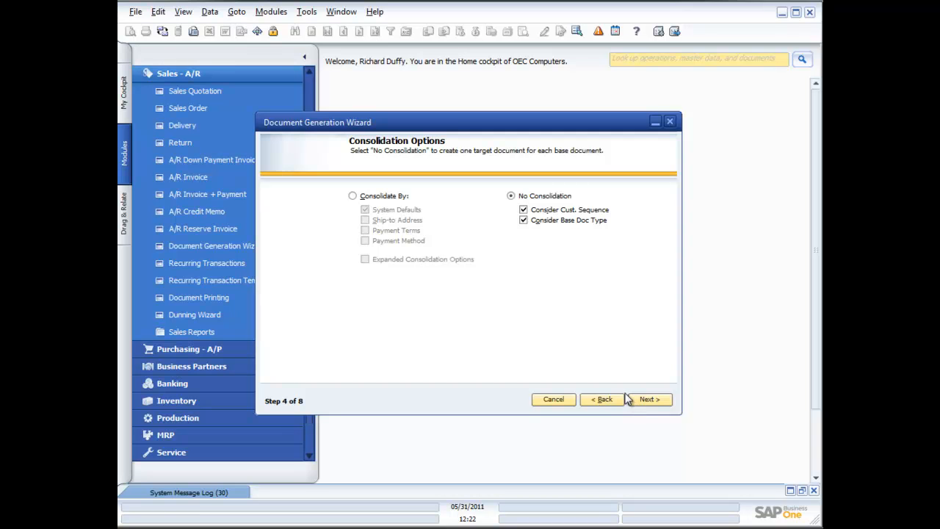
click(661, 400)
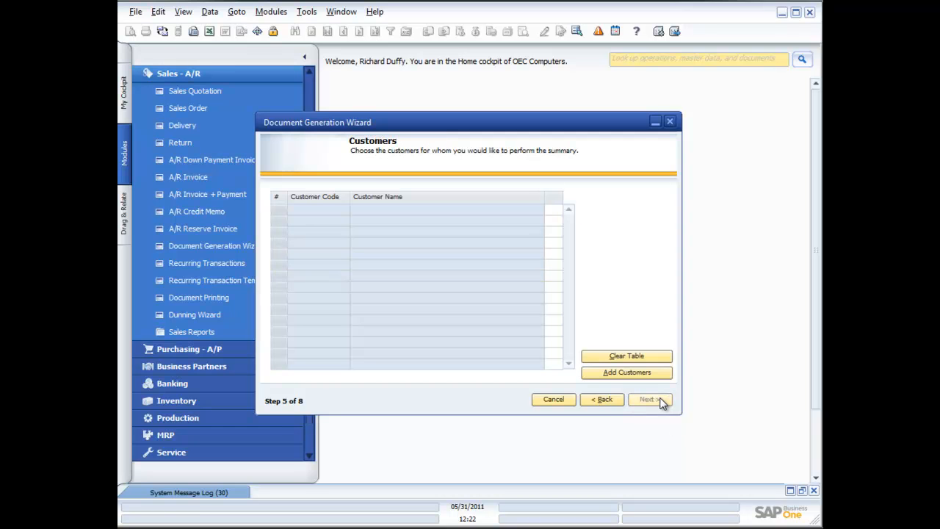
Add all ten customers through the selection criteria and advance to Messages and Alerts
click(609, 372)
click(364, 318)
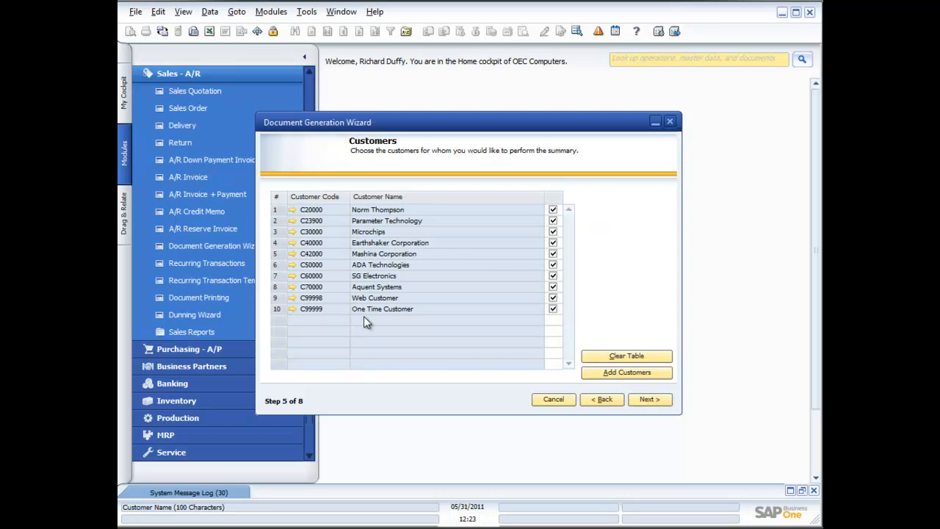
click(650, 400)
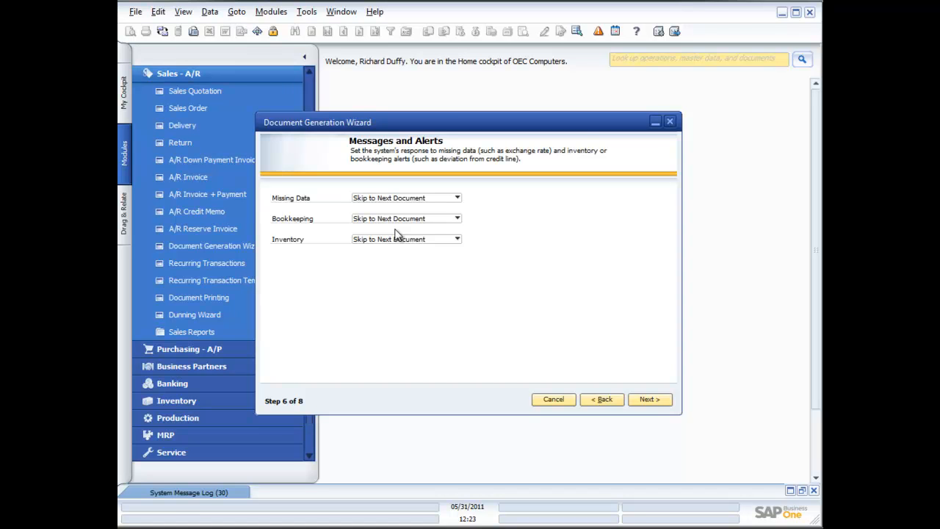
Leave the inventory alert at Skip to Next Document and advance to Save & Execute Options
click(456, 238)
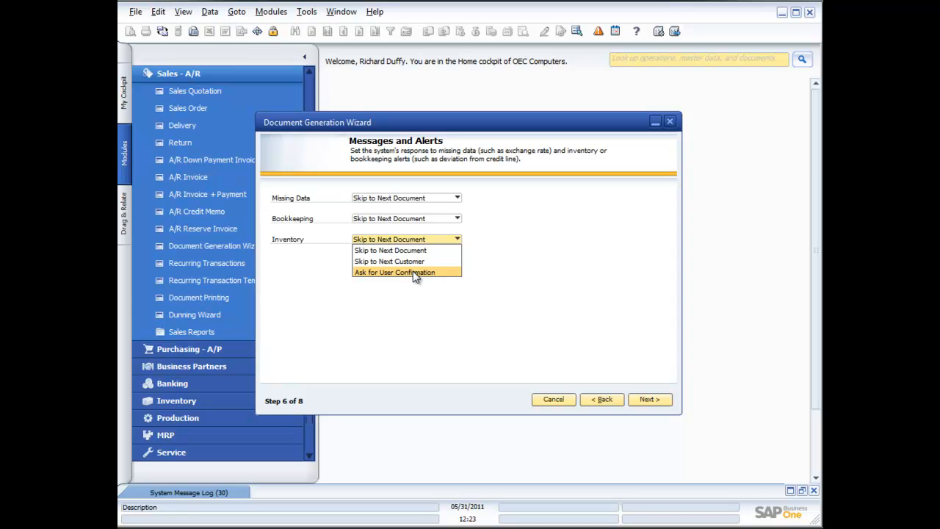
click(424, 300)
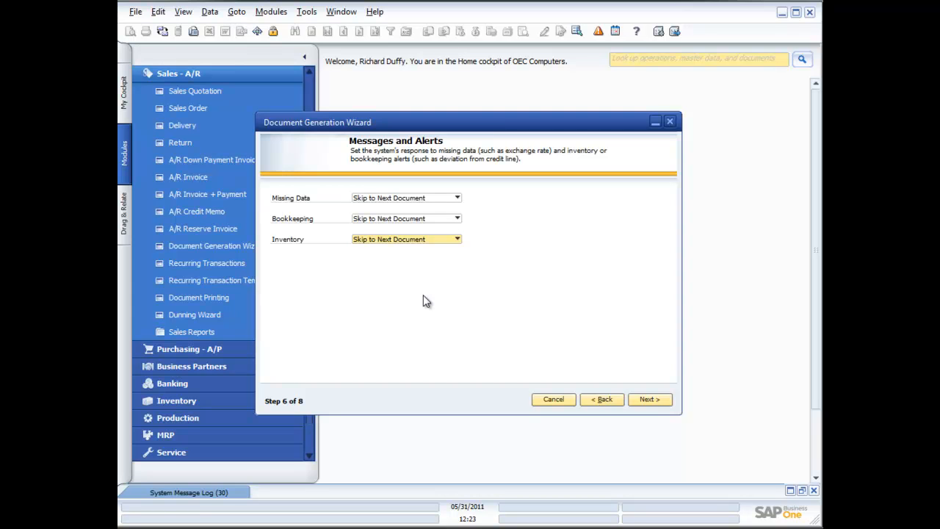
click(649, 399)
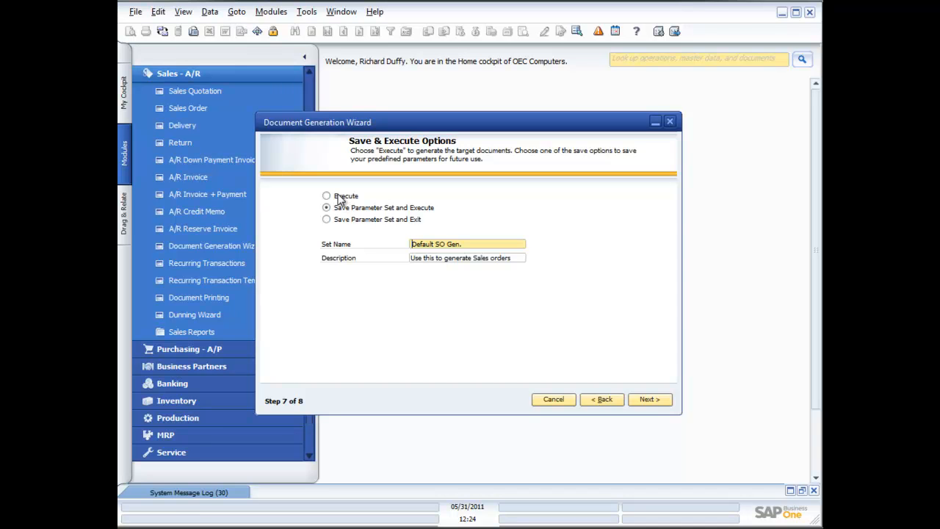
Save the 'Default SO Gen.' parameter set without executing, finish, and relaunch the Document Generation Wizard
click(327, 220)
click(651, 399)
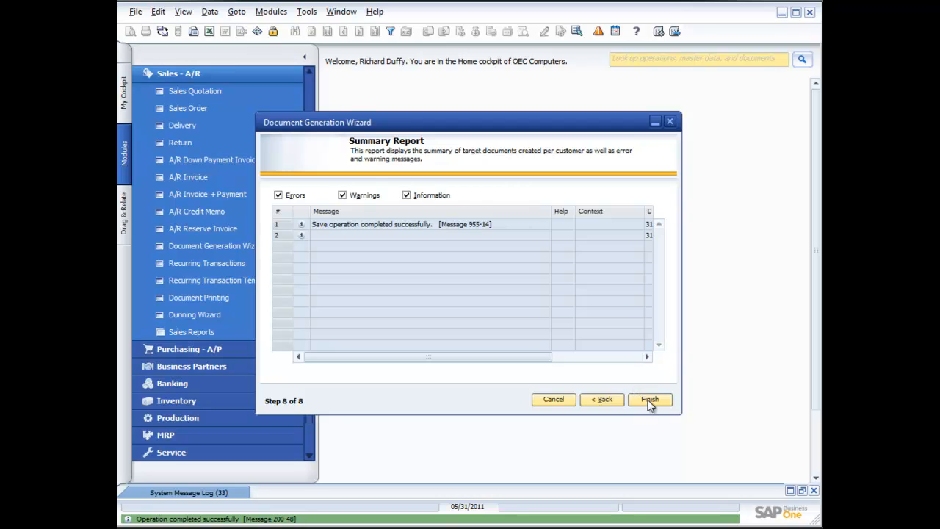
click(650, 400)
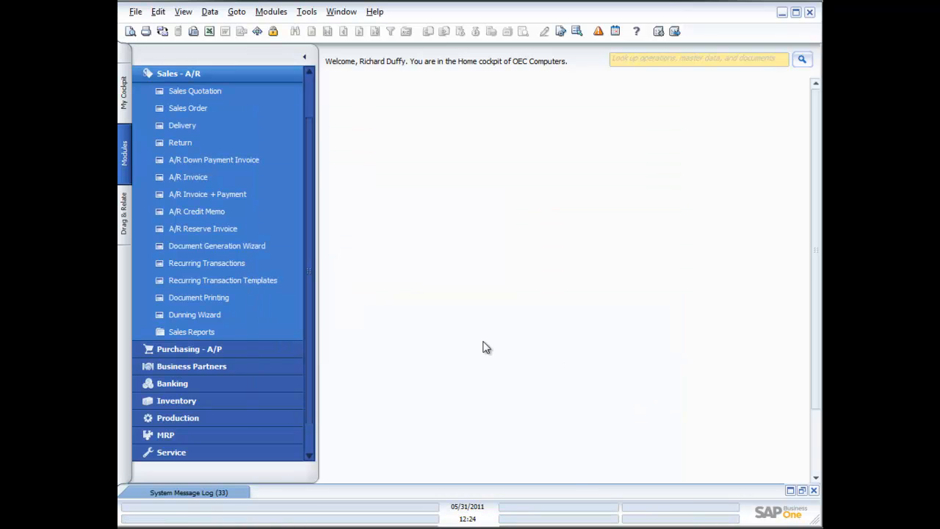
click(243, 250)
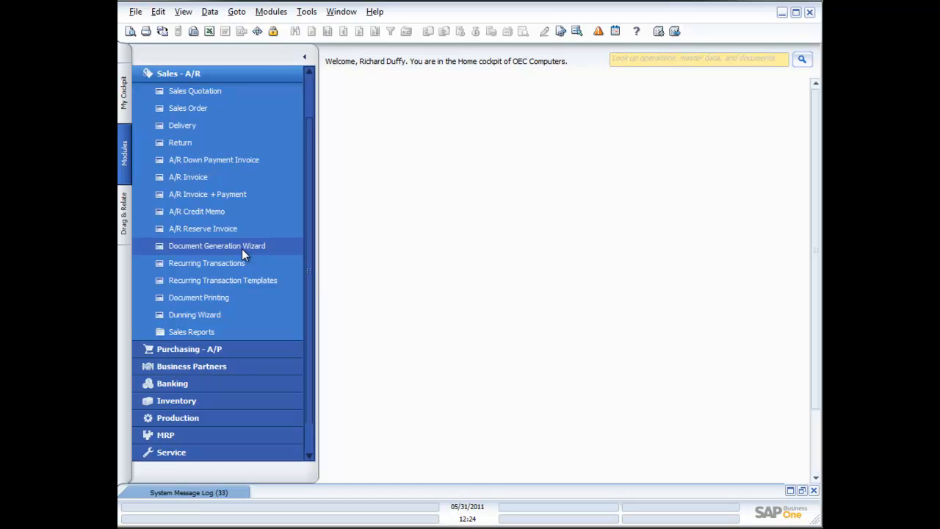
Load the existing 'Default SO Gen.' parameter set, page through to step 7, select Execute, then cancel
click(655, 404)
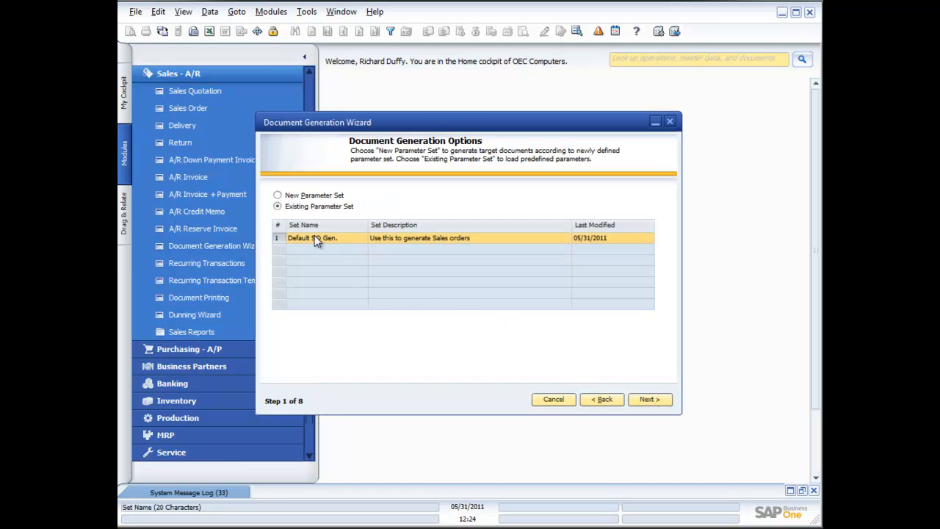
click(648, 401)
click(649, 400)
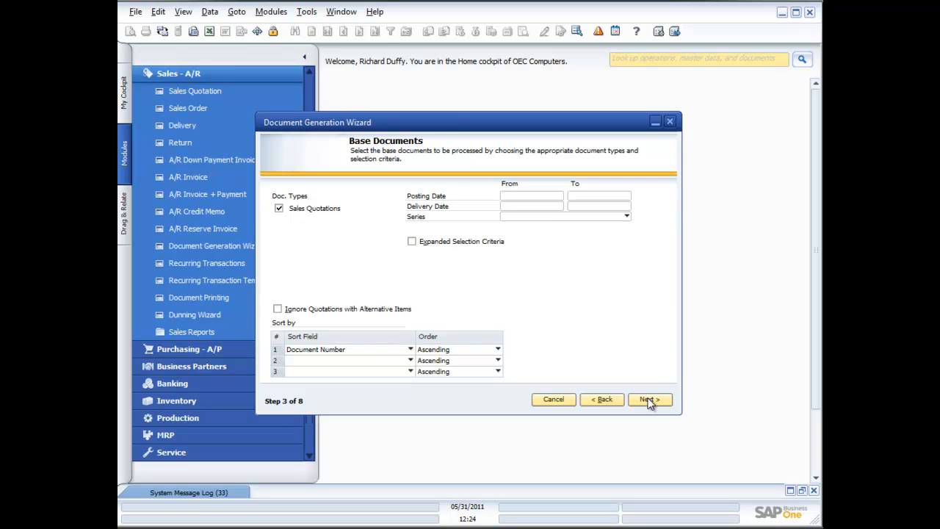
click(649, 400)
click(650, 400)
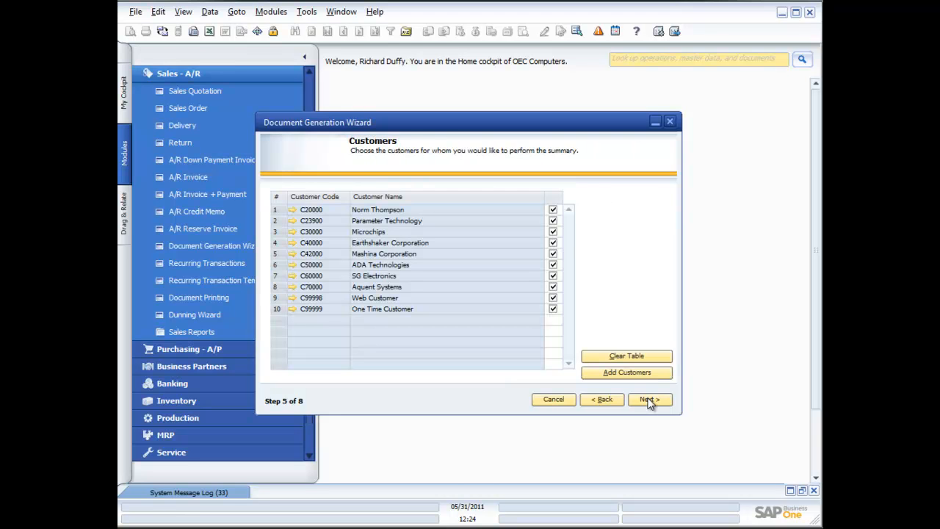
click(649, 400)
click(649, 401)
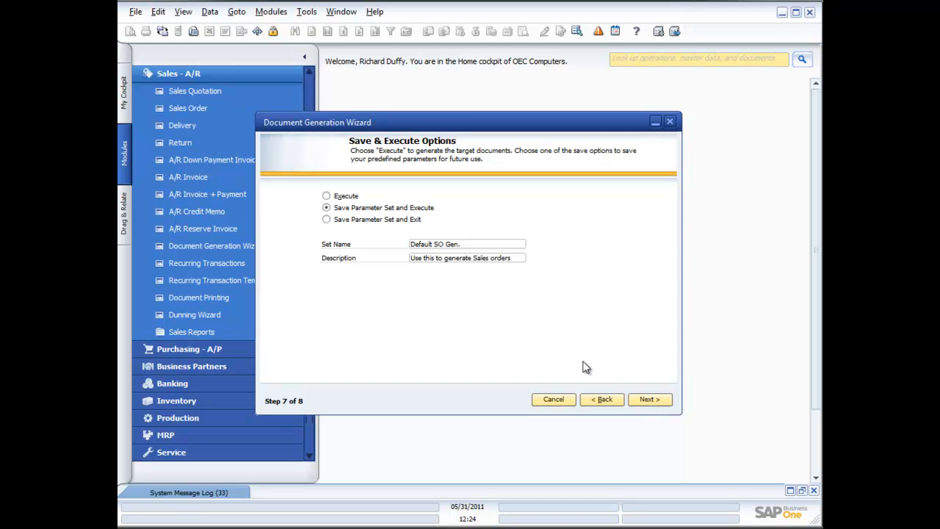
click(326, 196)
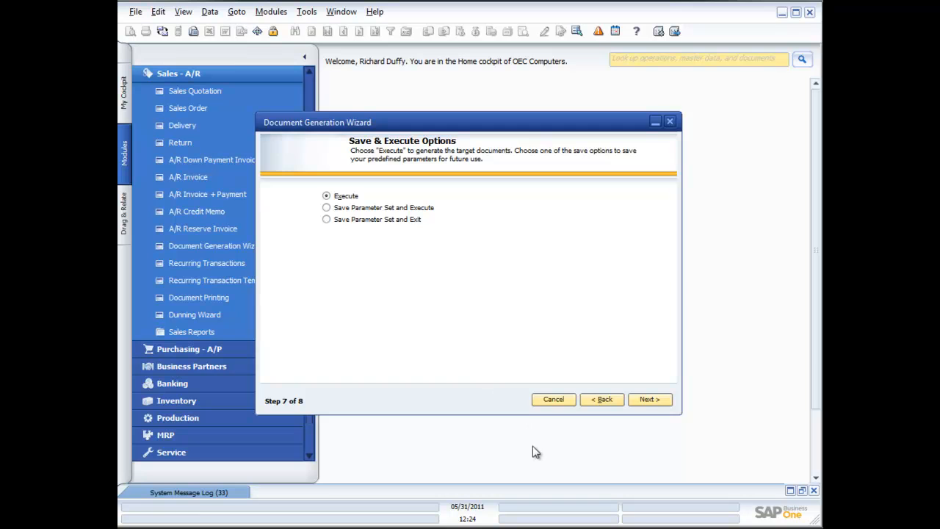
click(553, 401)
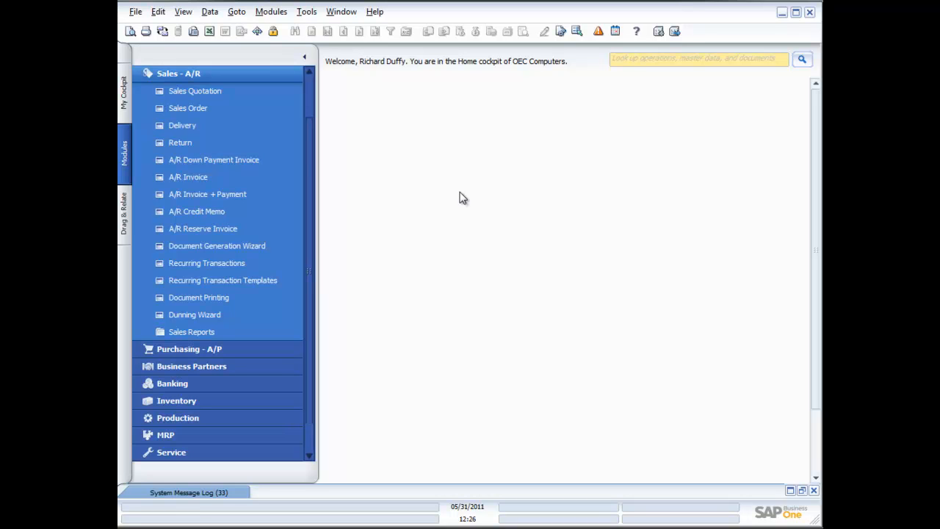
Start a return for Earthshaker Corporation, view its deliveries, then discard the return
click(180, 142)
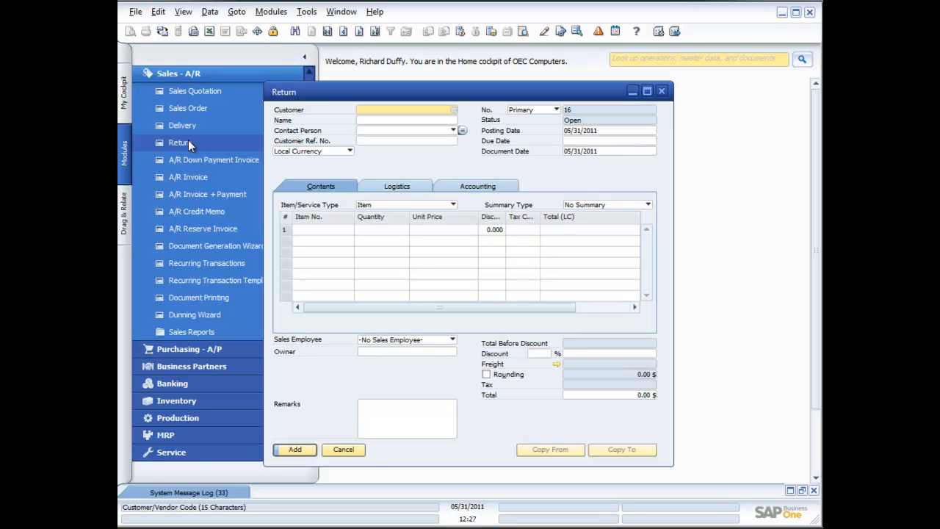
click(454, 109)
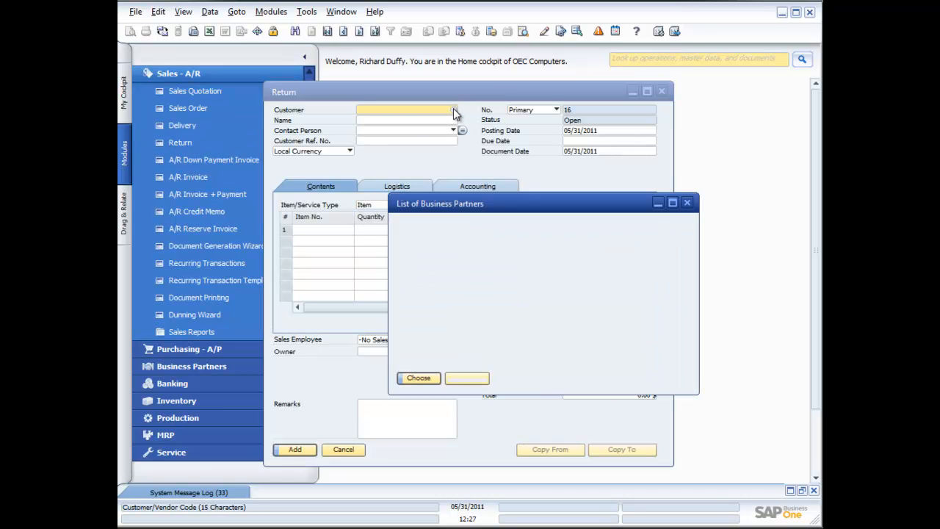
double_click(452, 283)
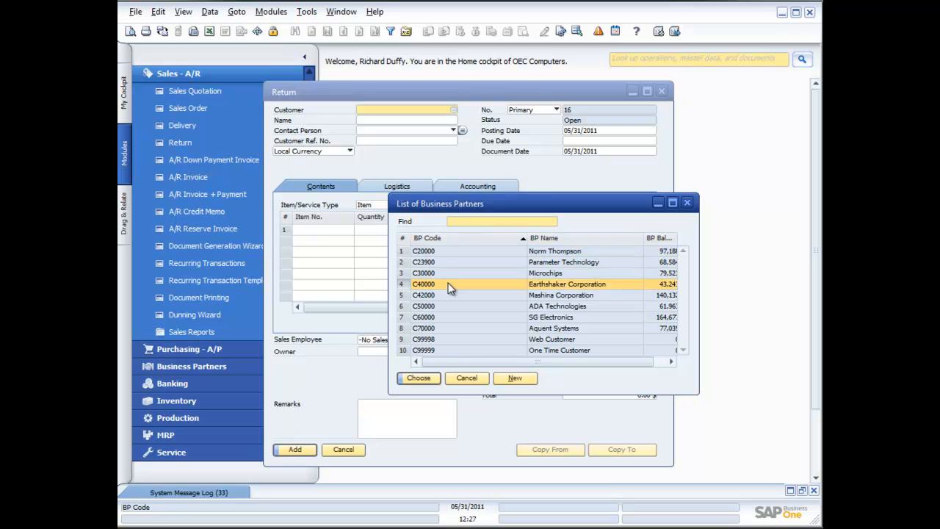
click(578, 451)
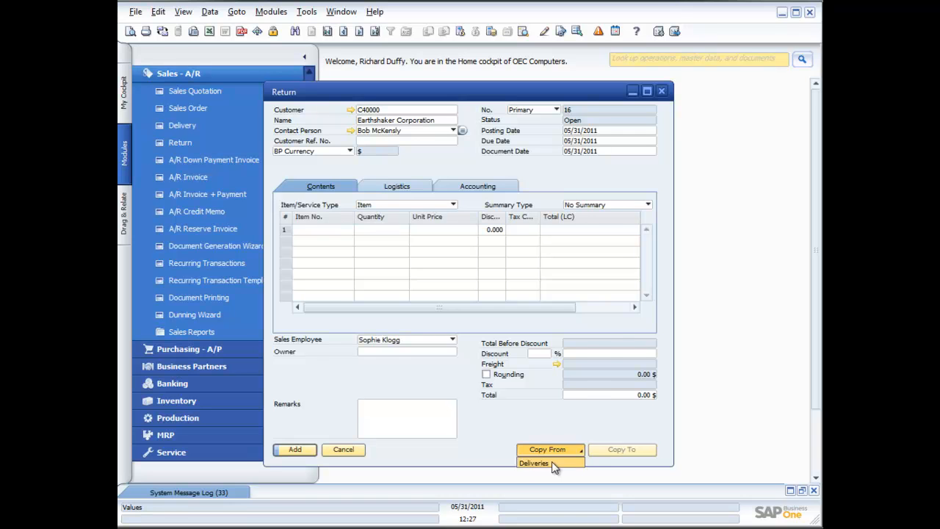
click(551, 461)
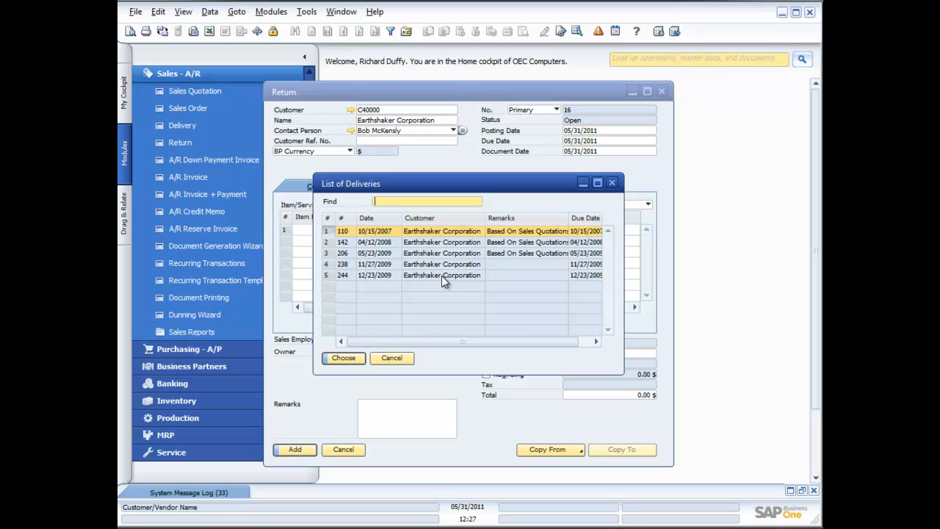
click(390, 358)
click(343, 449)
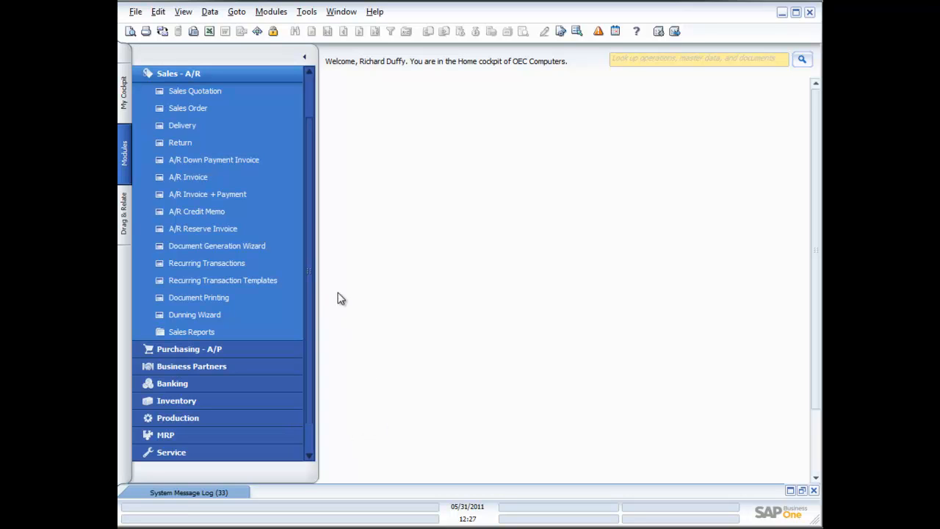
Open an A/R credit memo for Earthshaker Corporation and list its A/R invoices sorted newest first
click(196, 211)
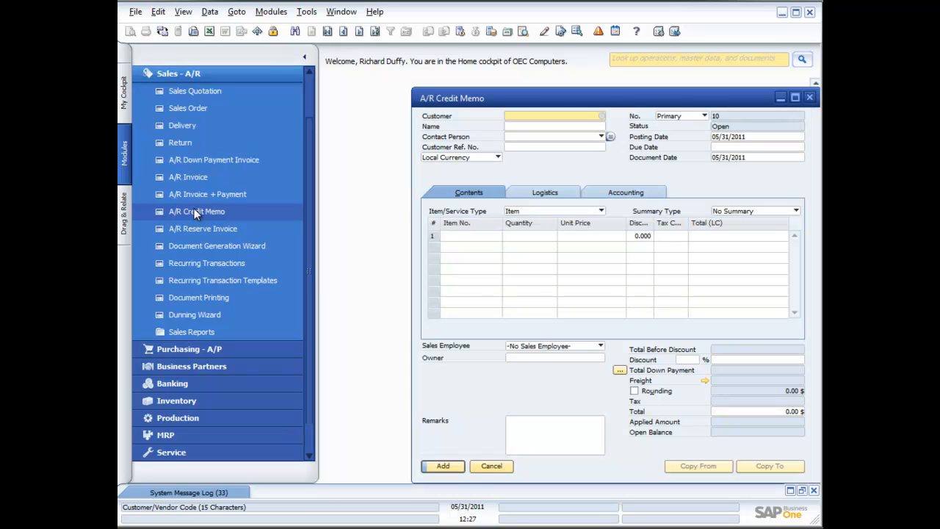
drag(552, 98, 501, 90)
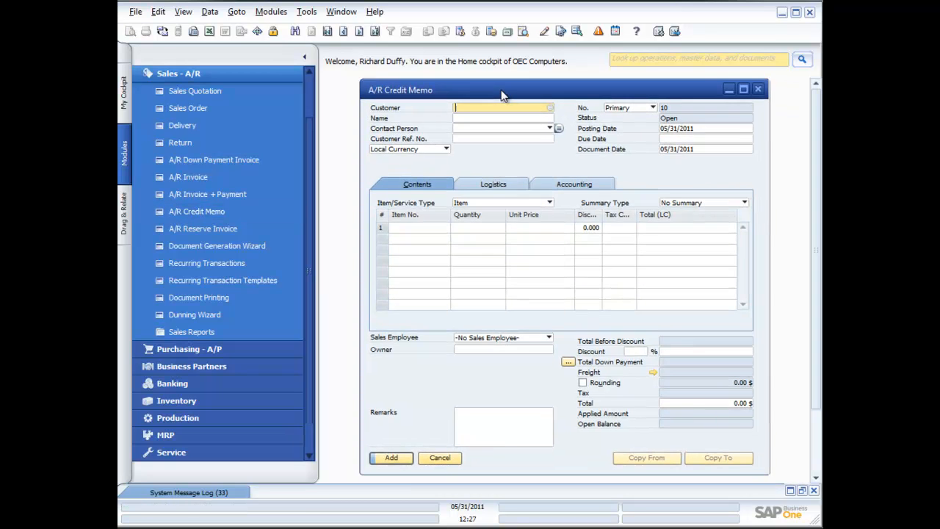
click(551, 108)
double_click(516, 287)
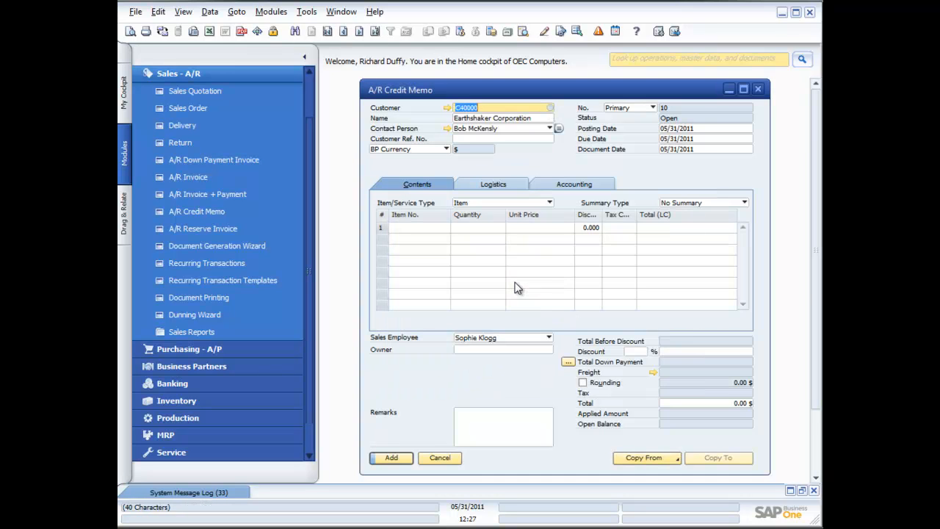
click(672, 459)
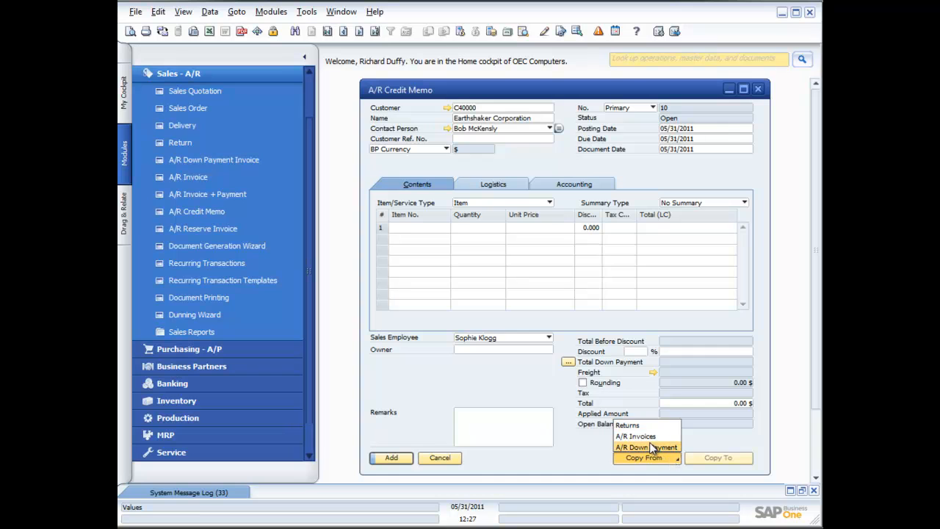
click(646, 436)
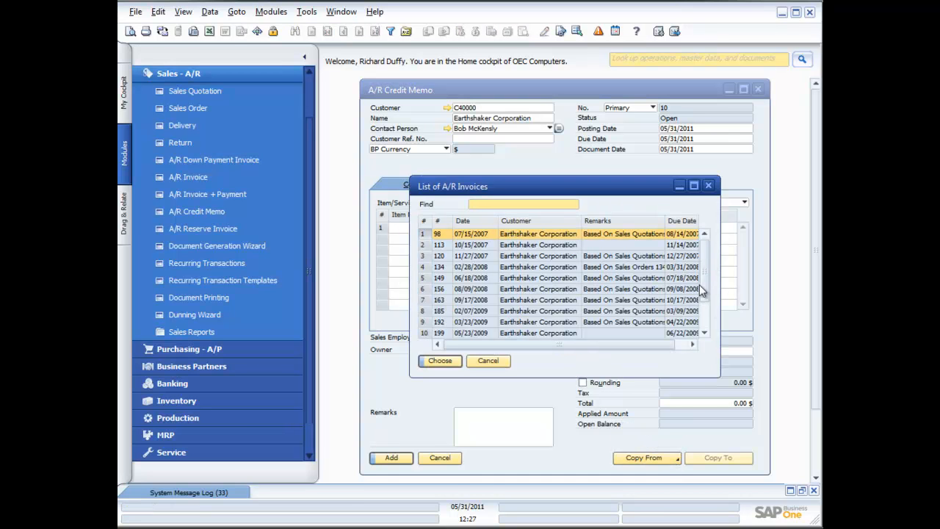
click(478, 221)
click(478, 221)
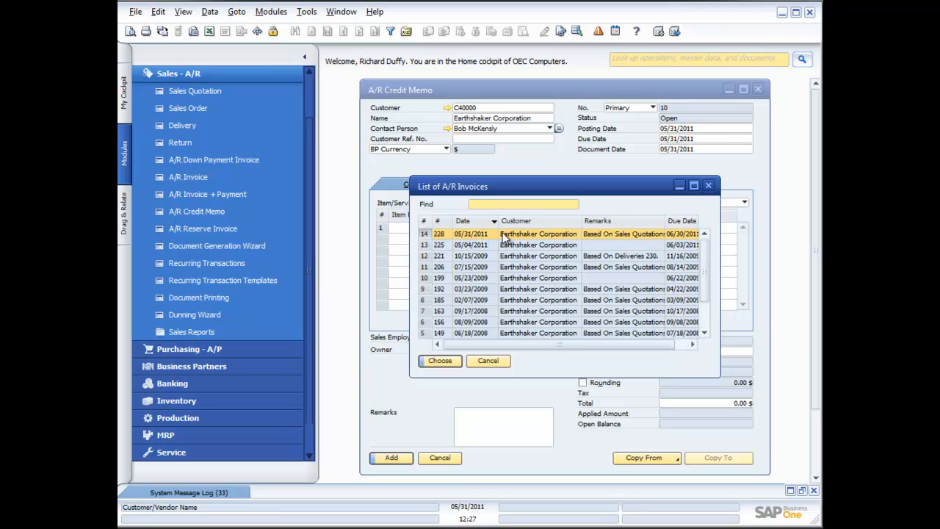
Copy invoice 228 into the credit memo at the current exchange rate, totalling 4,087.50 $
double_click(485, 235)
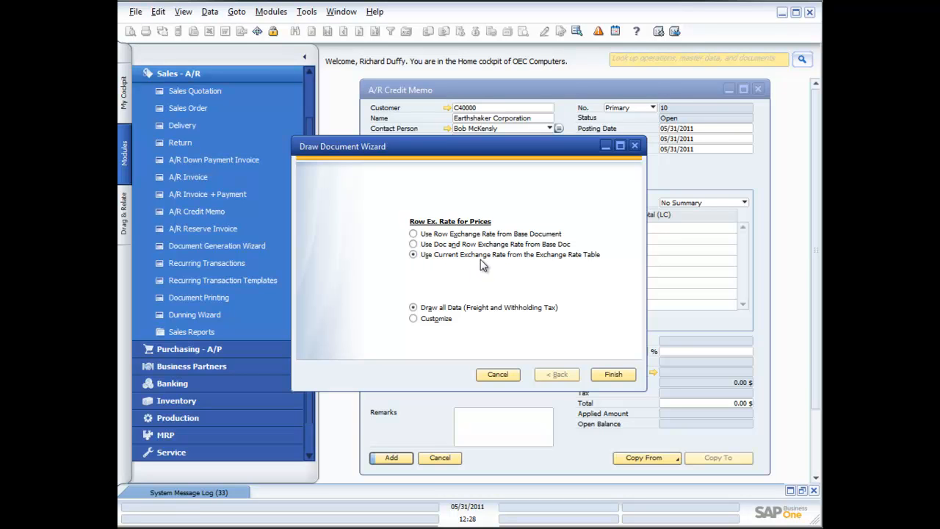
click(414, 254)
click(614, 375)
click(350, 274)
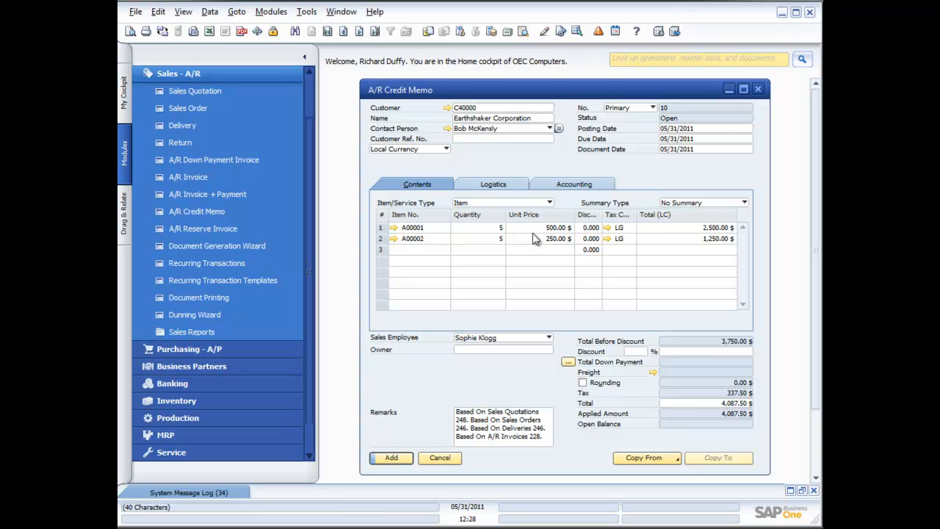
Add the Earthshaker credit memo, close it, and open new blank Return 16
click(394, 457)
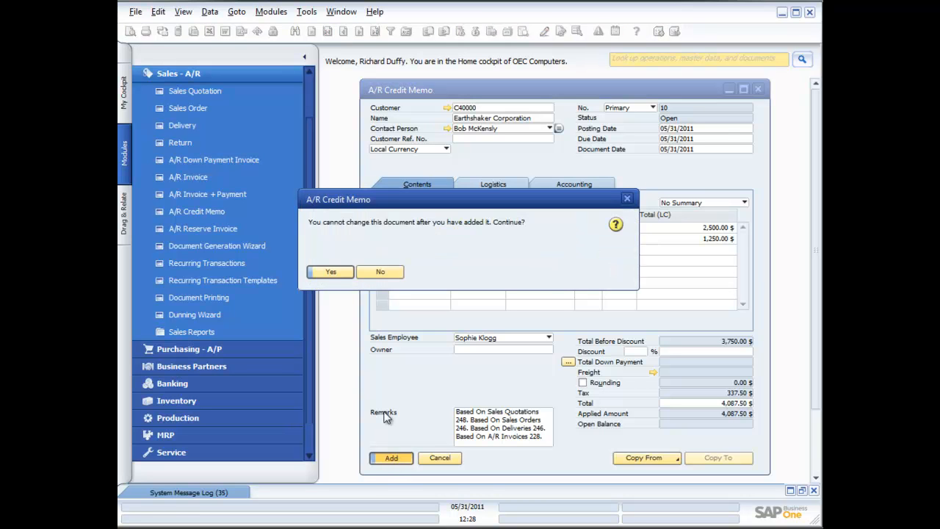
click(331, 272)
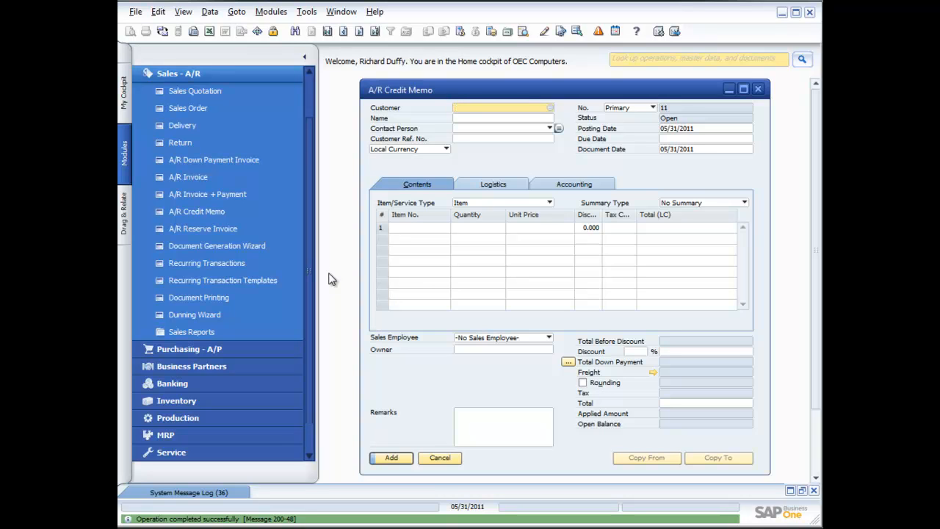
click(758, 89)
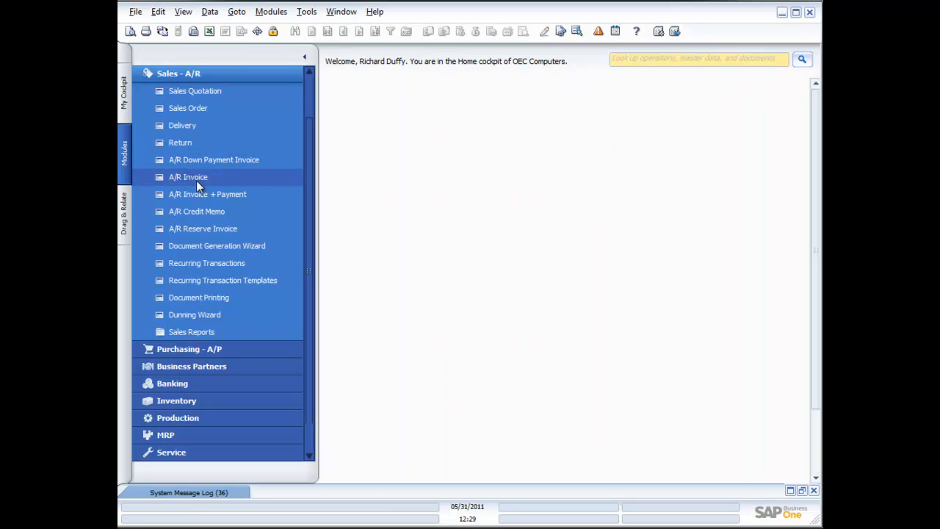
click(174, 145)
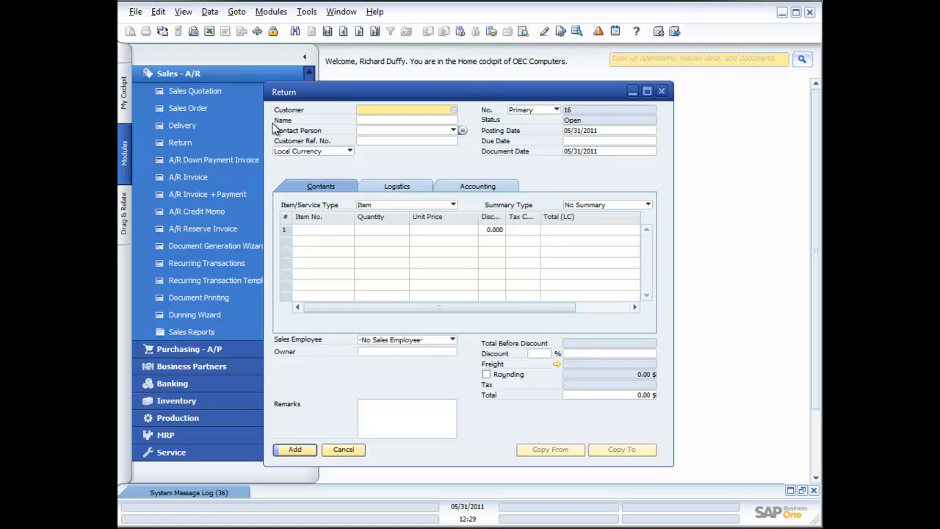
Set the return's customer to Earthshaker Corporation and copy items 100004–100006 from delivery 244
click(454, 110)
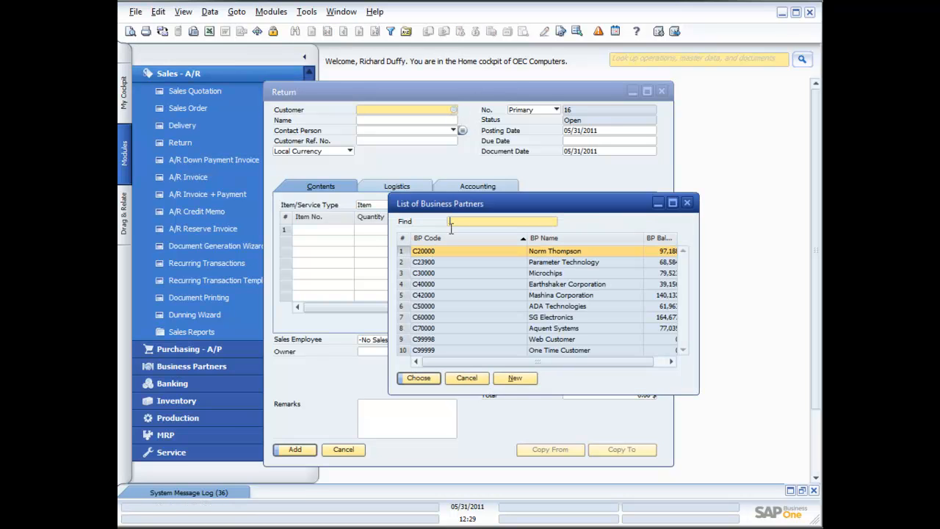
double_click(518, 284)
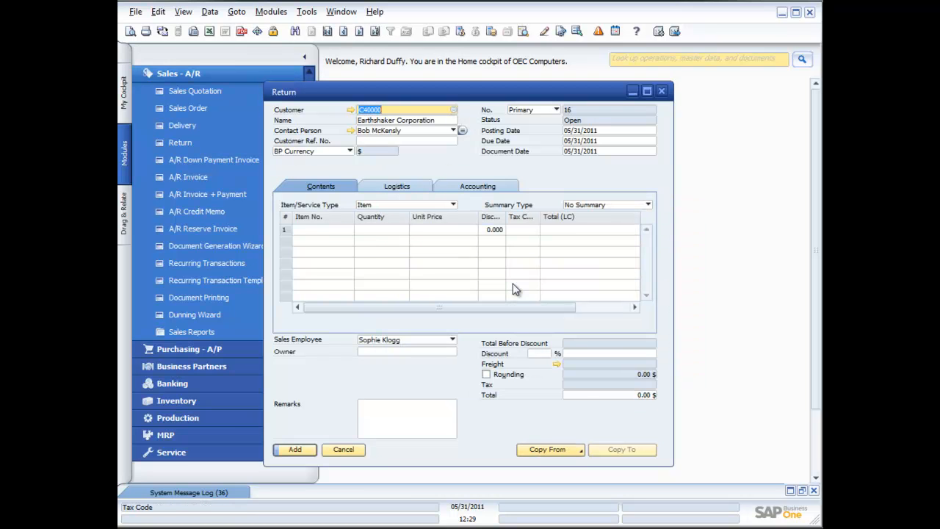
click(576, 449)
click(557, 463)
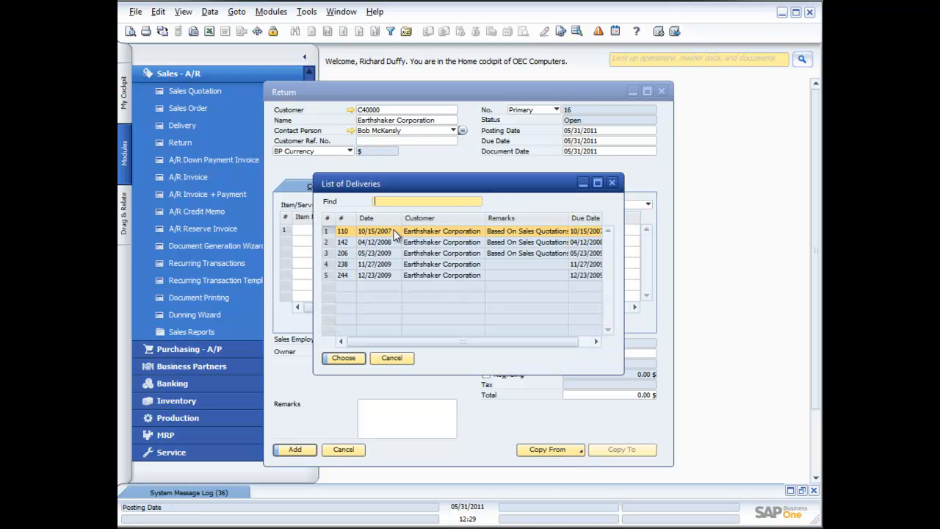
double_click(422, 274)
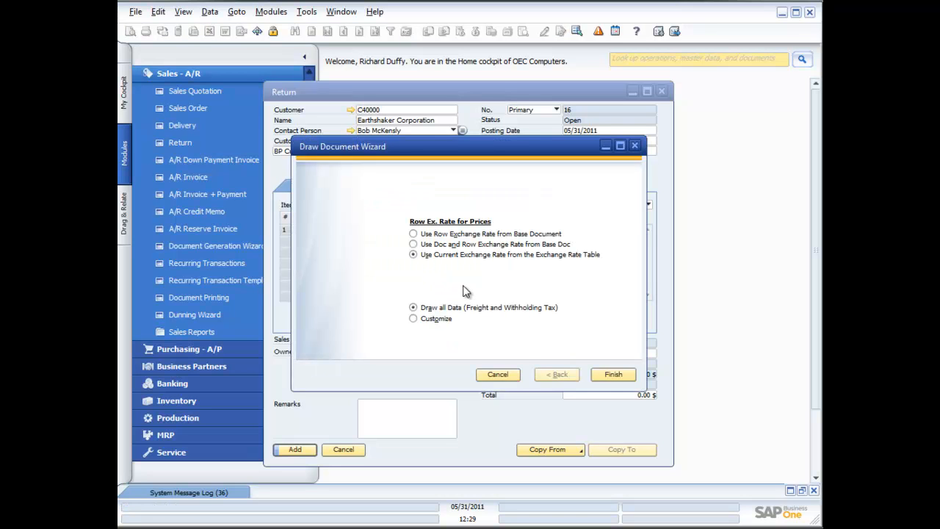
click(612, 375)
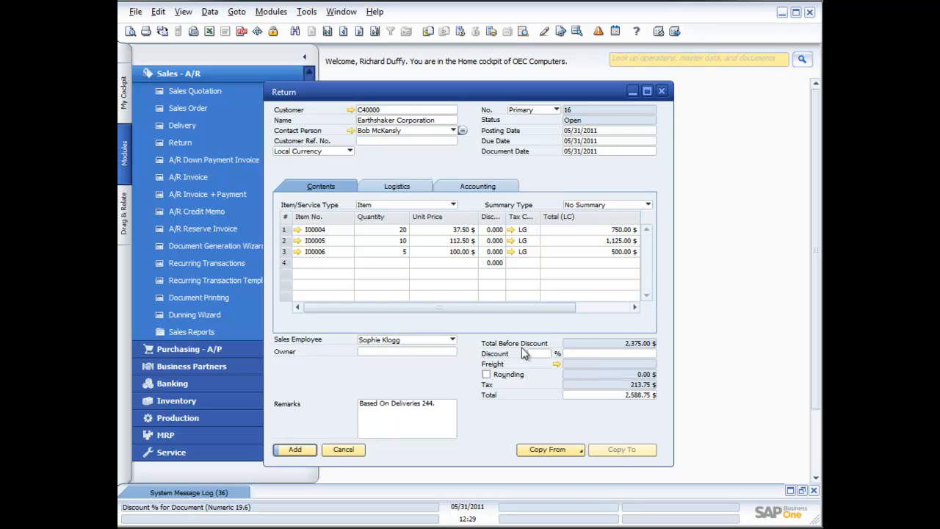
Save Return 16 as draft document No. 2 and close the return form
right_click(454, 372)
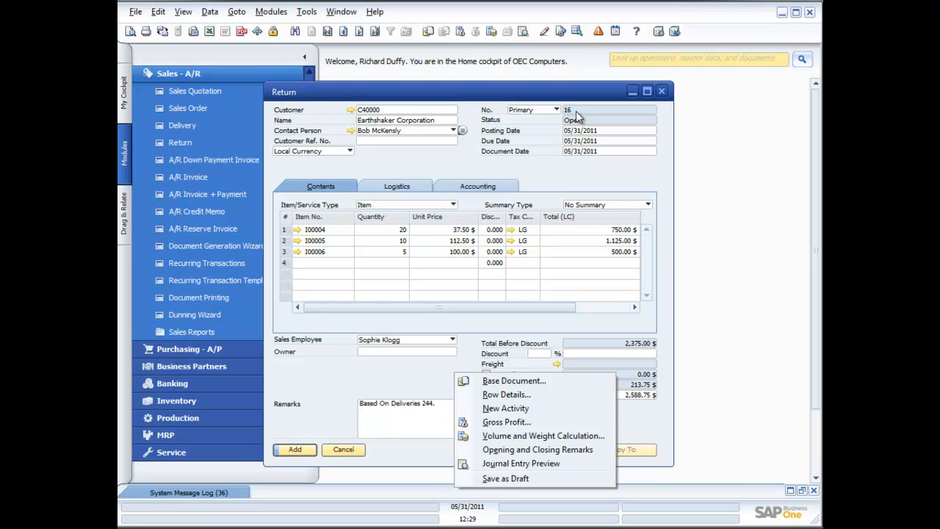
click(533, 482)
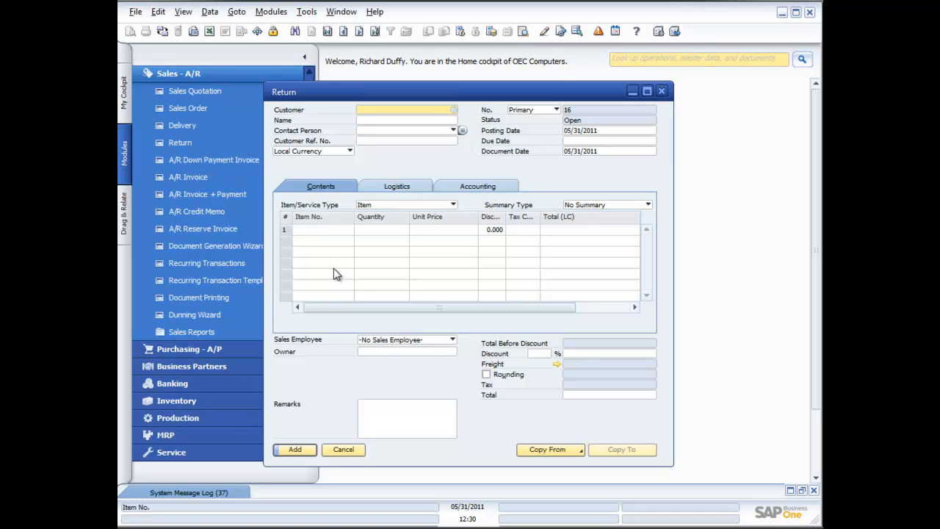
click(350, 450)
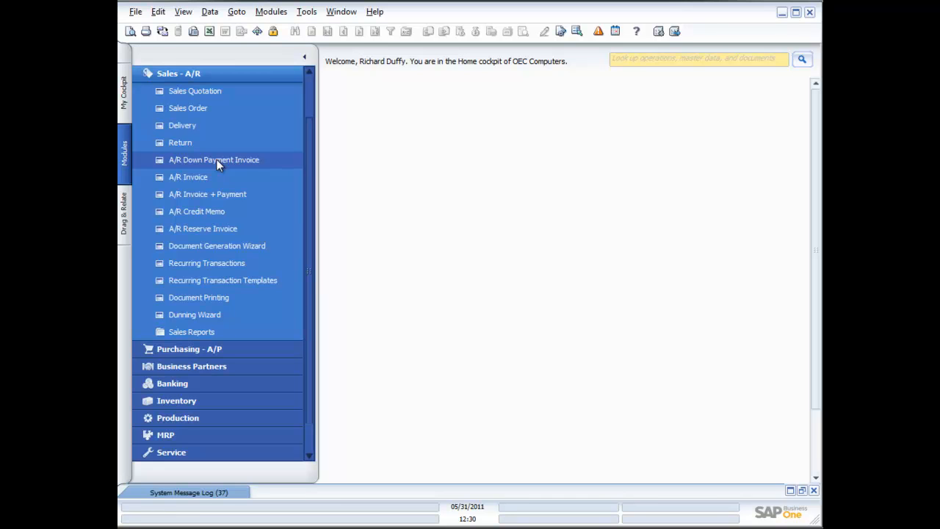
Open an A/R invoice for Earthshaker Corporation, then close it without saving changes
click(206, 180)
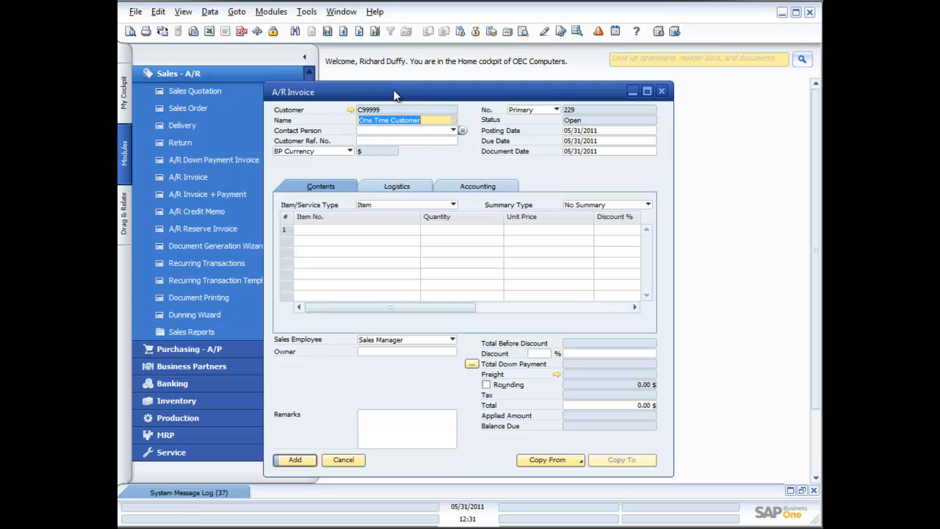
drag(394, 94, 463, 77)
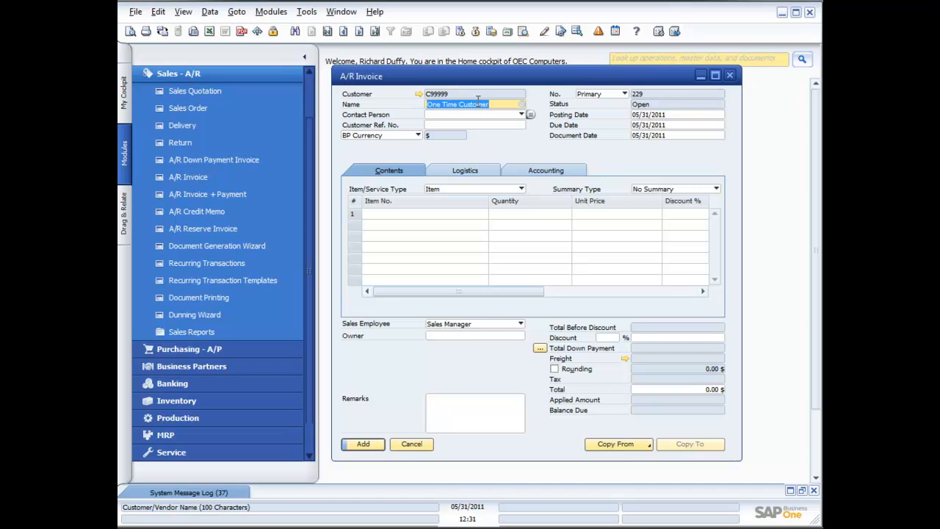
click(521, 104)
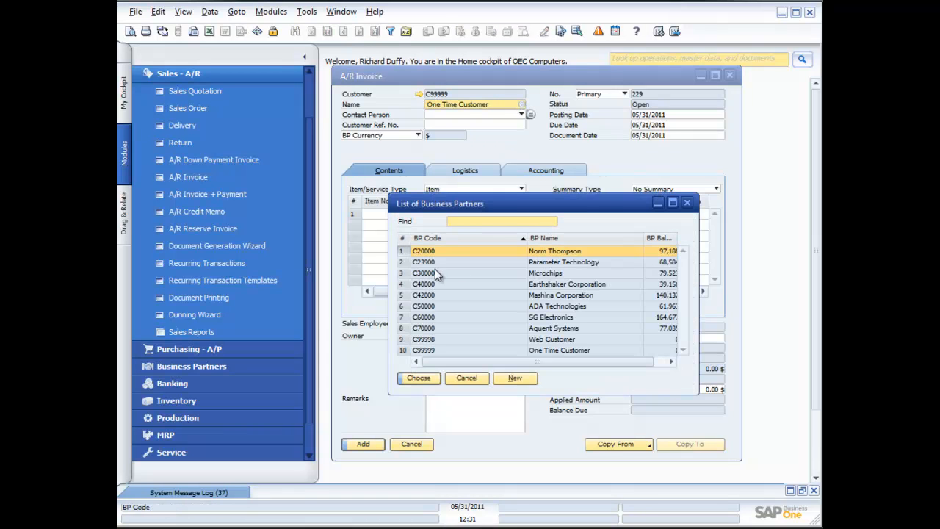
double_click(515, 283)
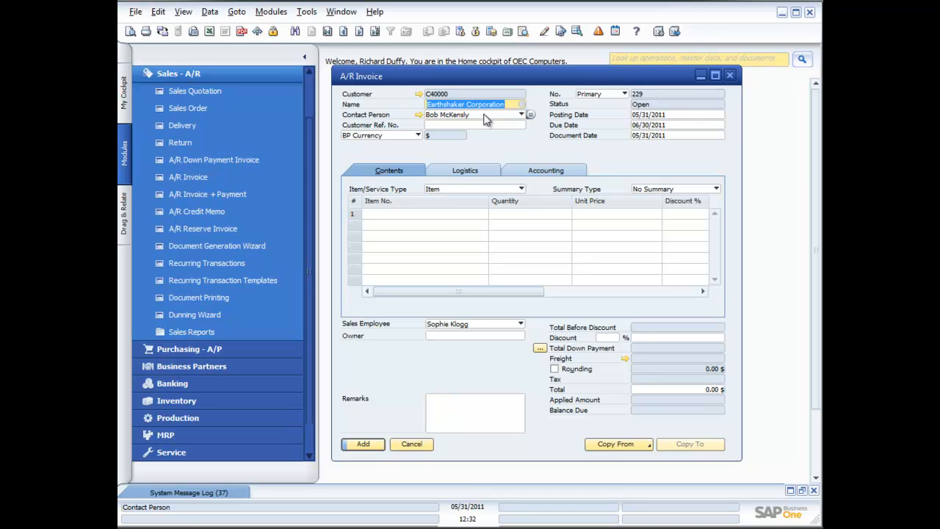
click(731, 77)
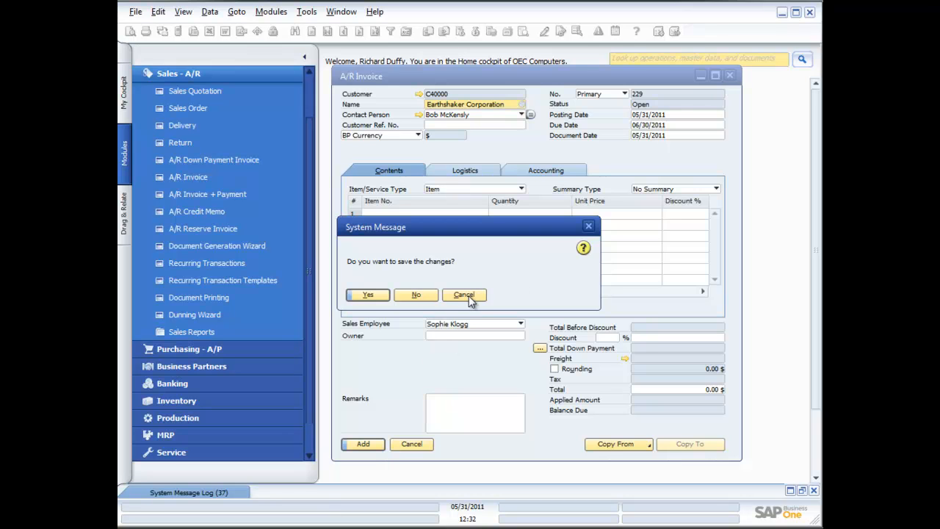
click(416, 296)
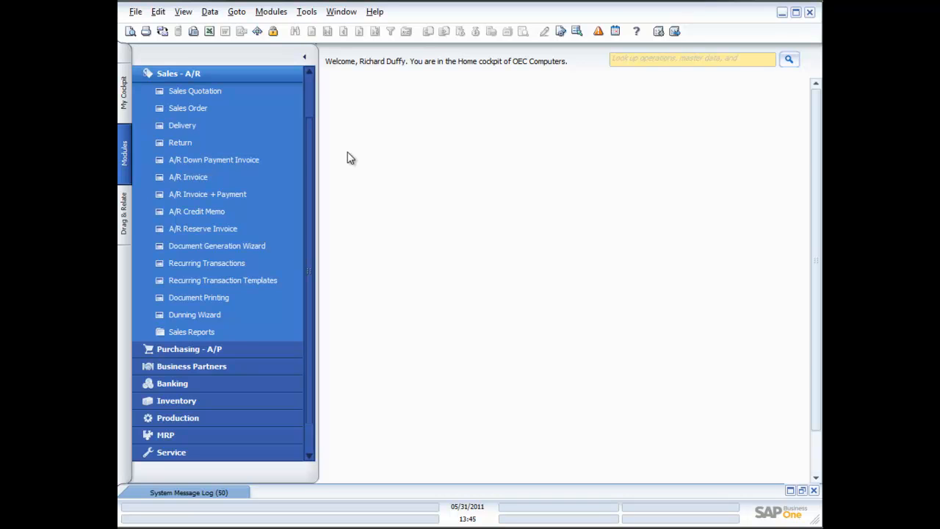
Create Sales Order 247 with Earthshaker Corporation as the customer
click(193, 108)
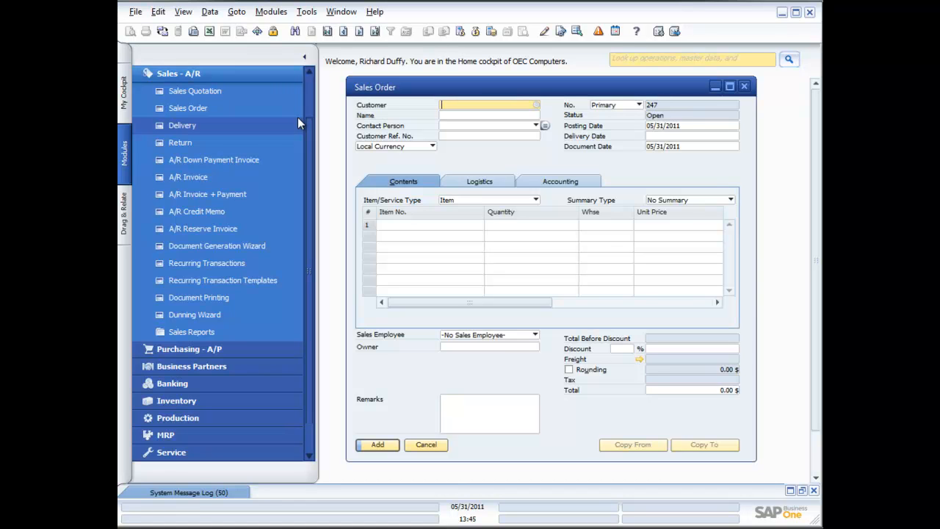
click(537, 105)
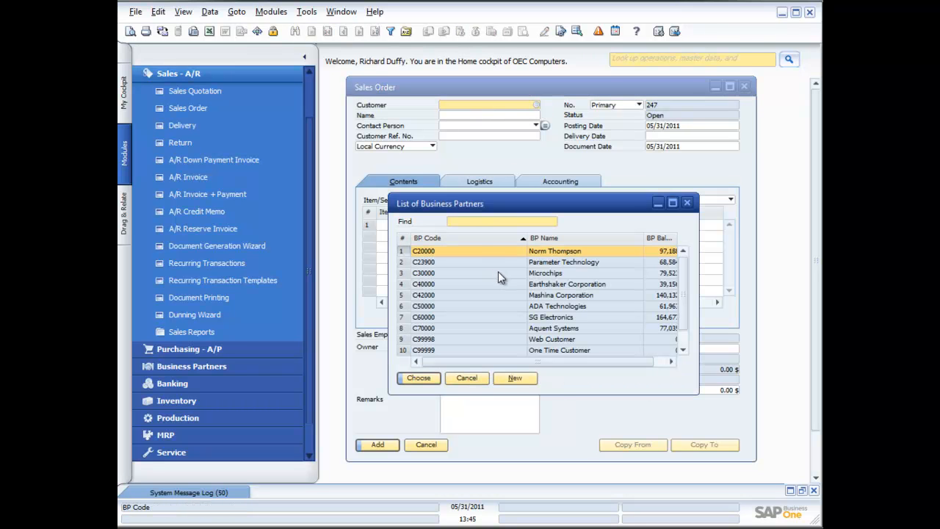
double_click(498, 285)
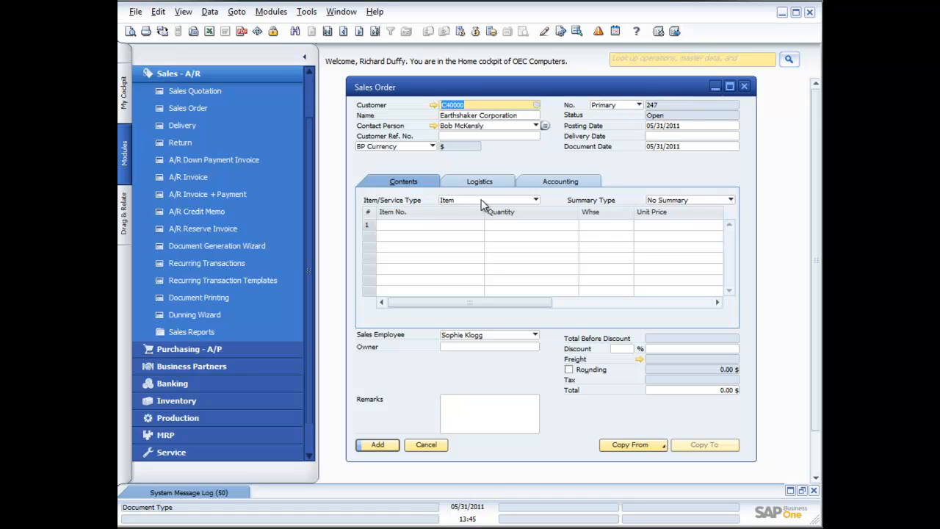
click(536, 200)
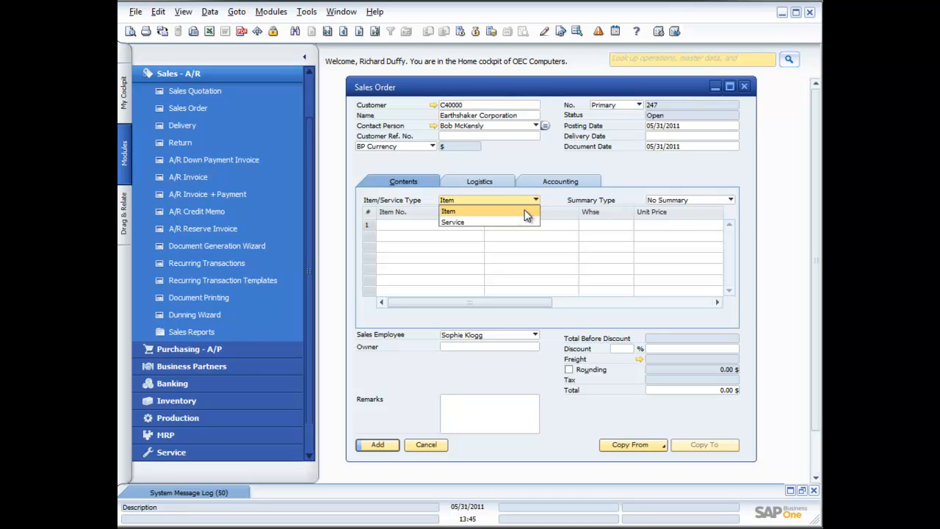
Switch the order to Service type and describe line 1 as 'Installation of printers on site'
click(519, 222)
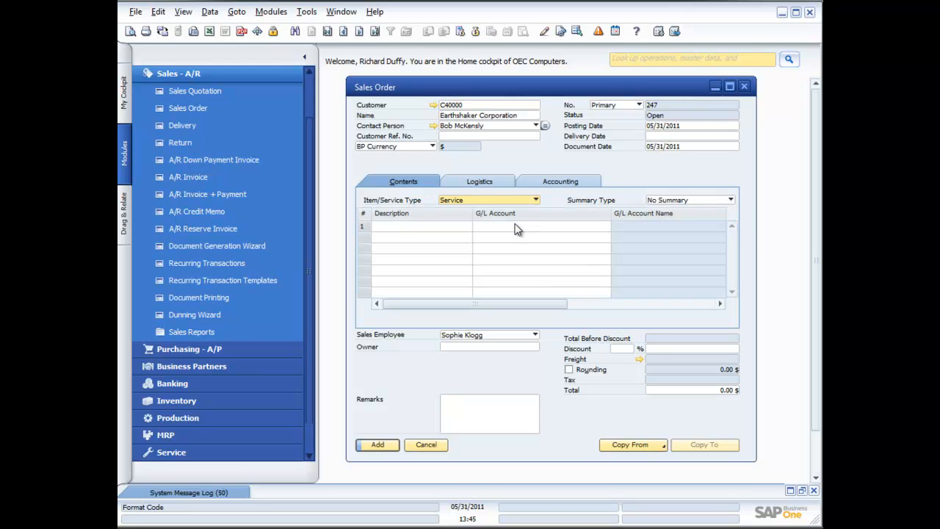
click(446, 228)
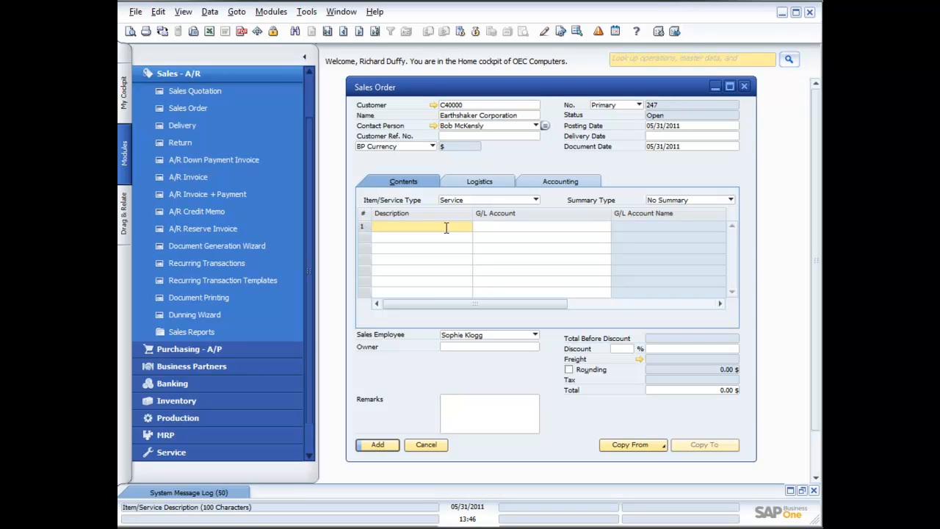
text(Installation of printers o)
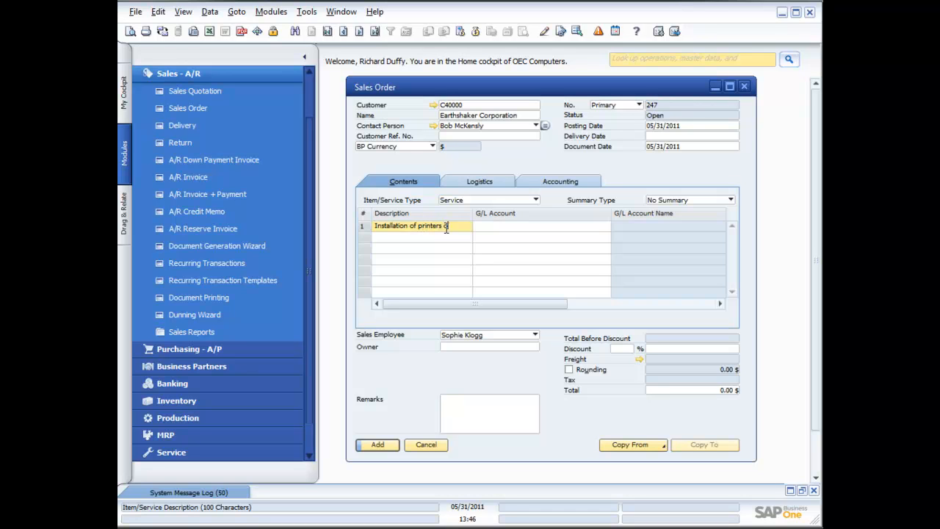
text(n site)
click(519, 229)
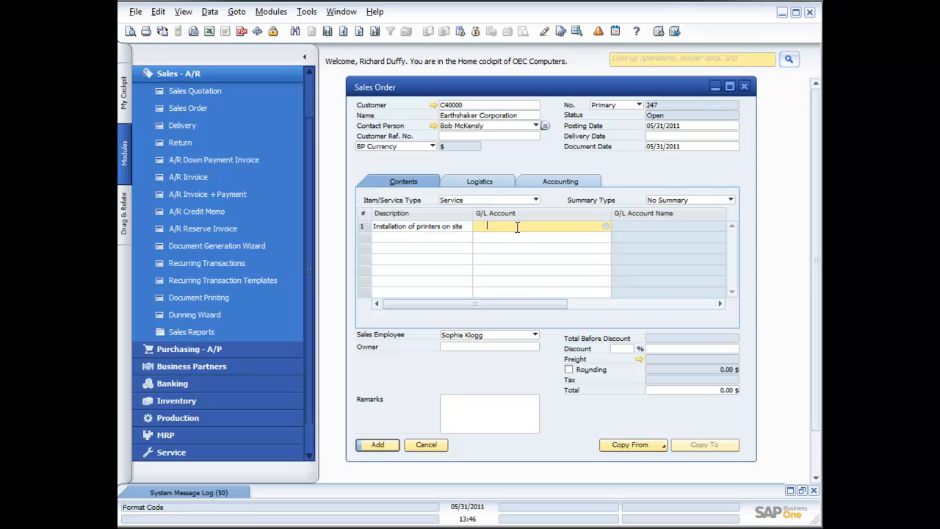
click(607, 227)
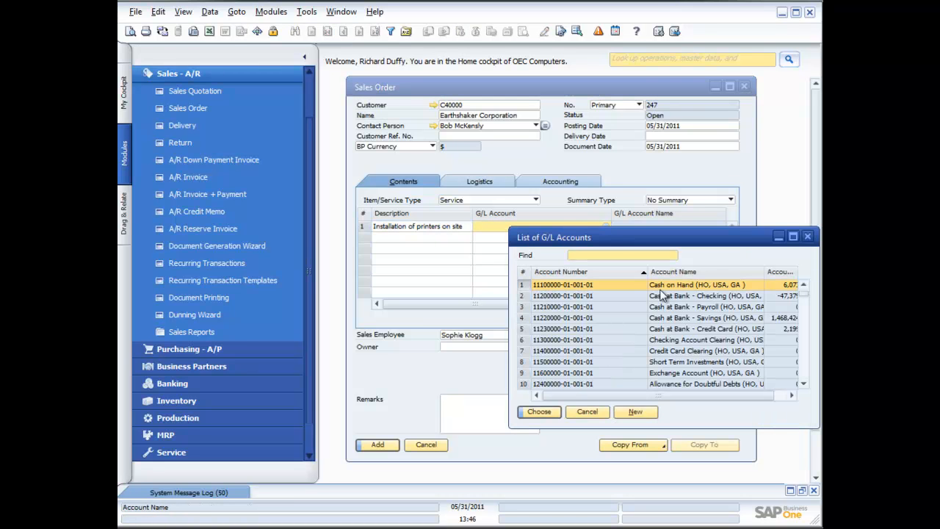
Assign G/L account Sales Revenues - Domestic to the service line
click(806, 375)
click(807, 374)
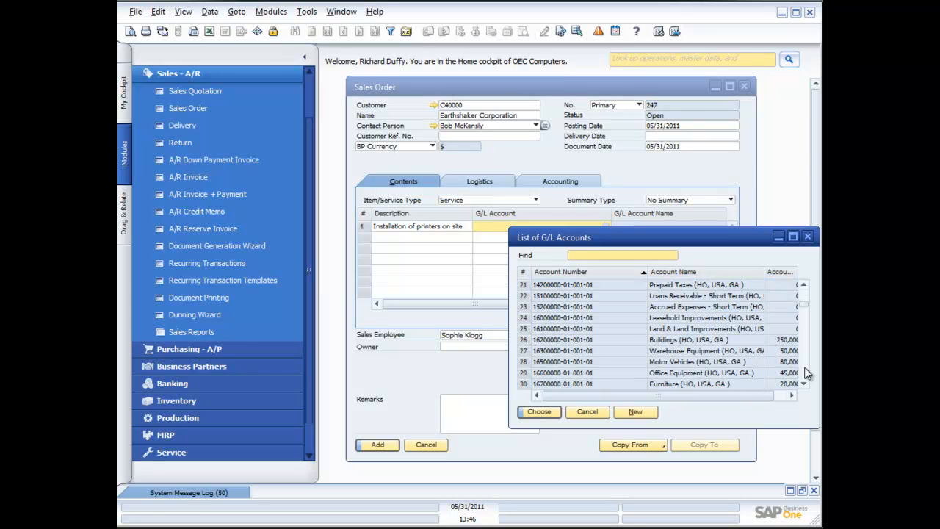
click(807, 375)
click(806, 374)
click(807, 374)
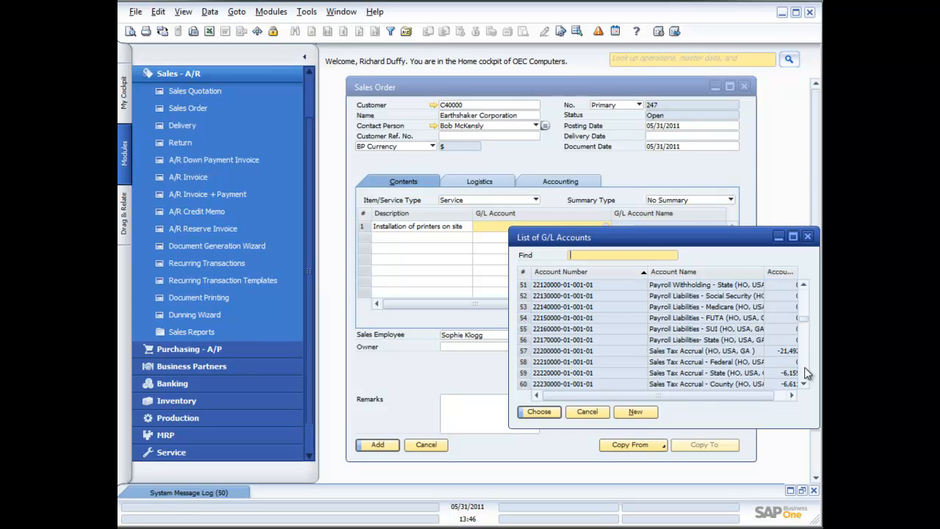
click(807, 375)
click(806, 375)
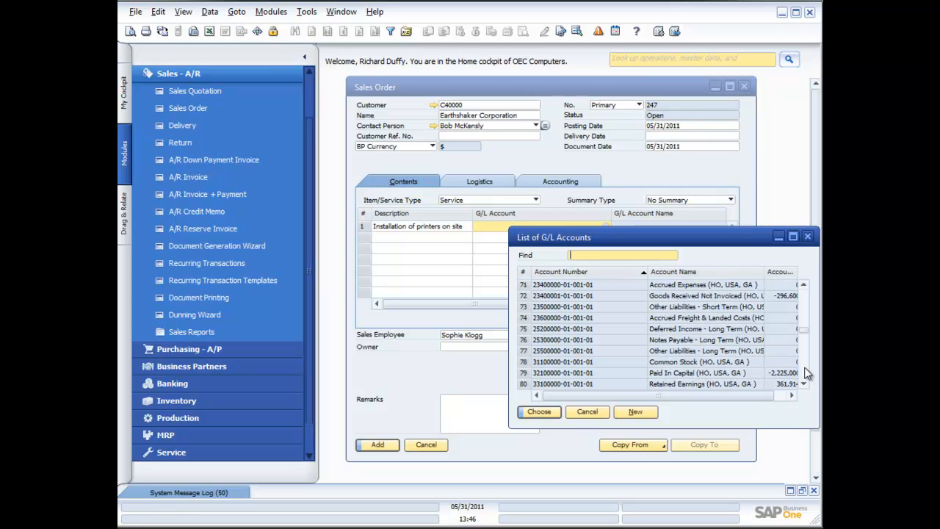
click(807, 374)
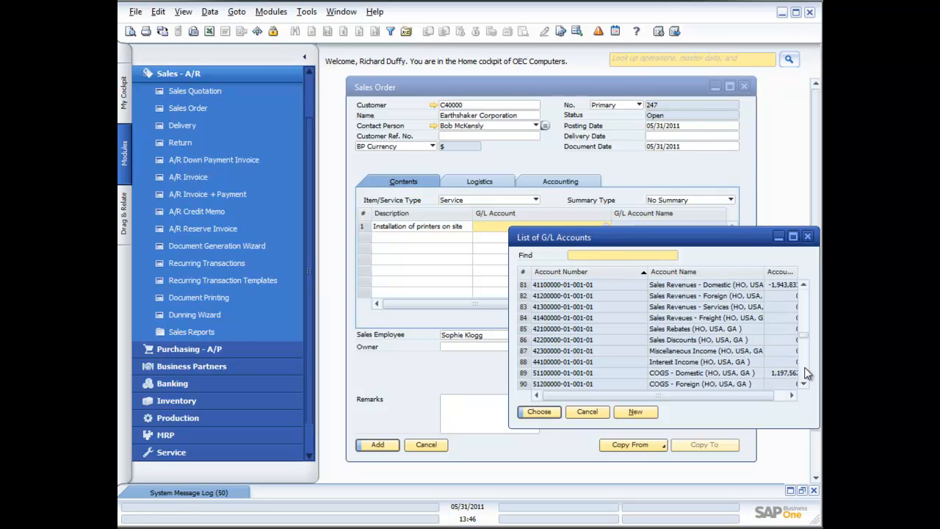
double_click(683, 286)
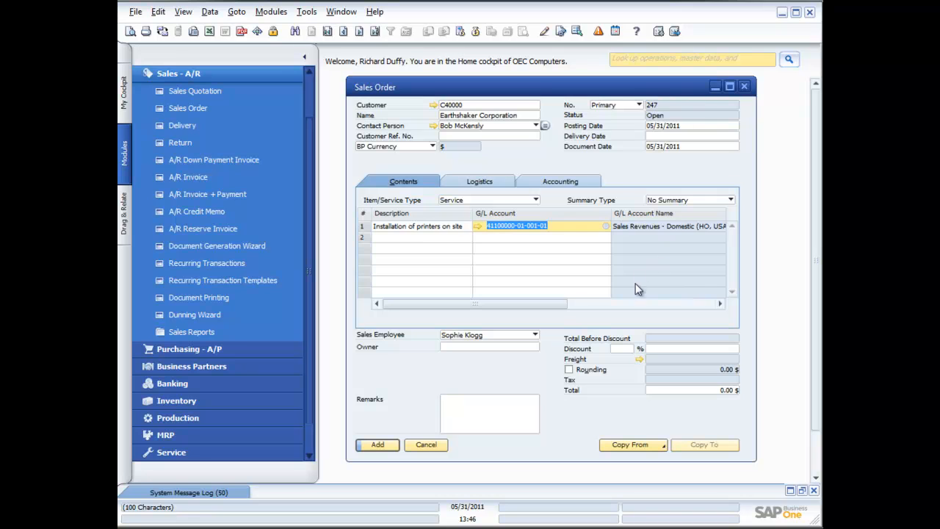
Enter a 250.00 line total and add Sales Order 247 (272.50 $ with tax)
drag(562, 303, 718, 308)
click(665, 226)
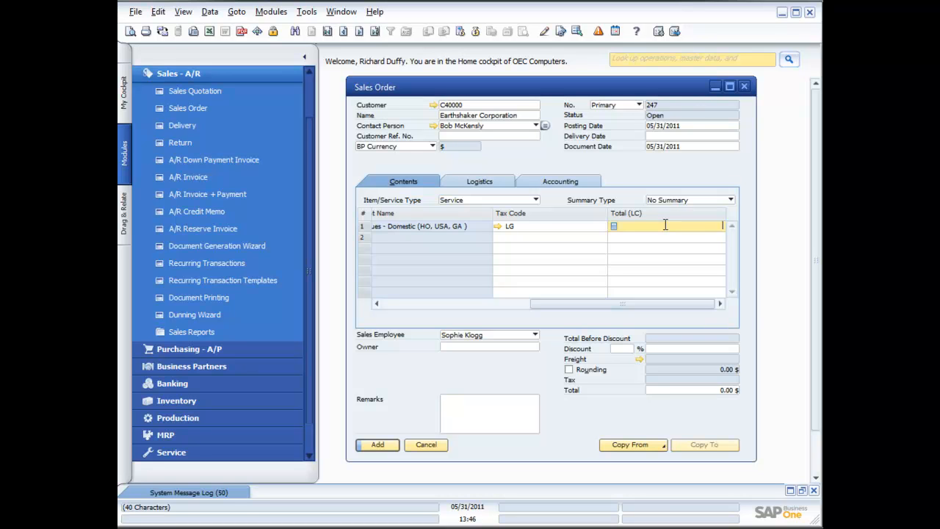
text(250.00)
key(Tab)
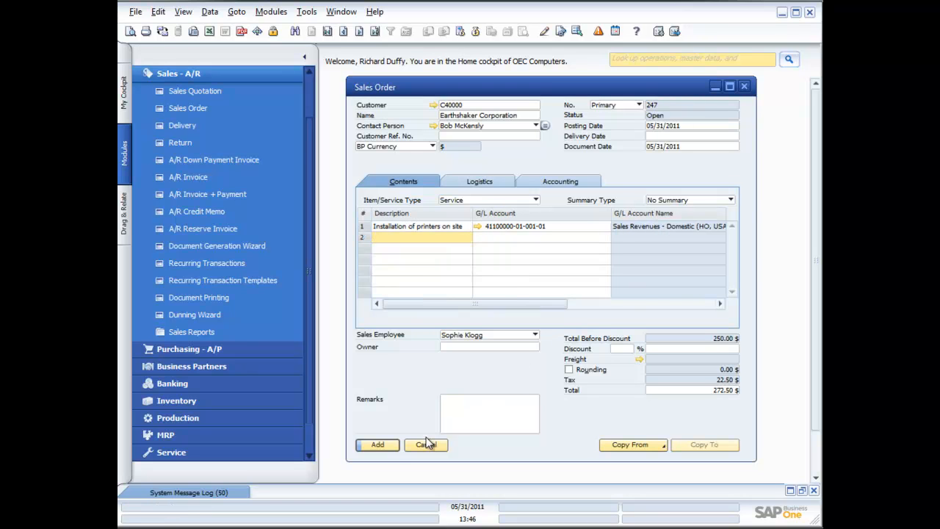
click(379, 445)
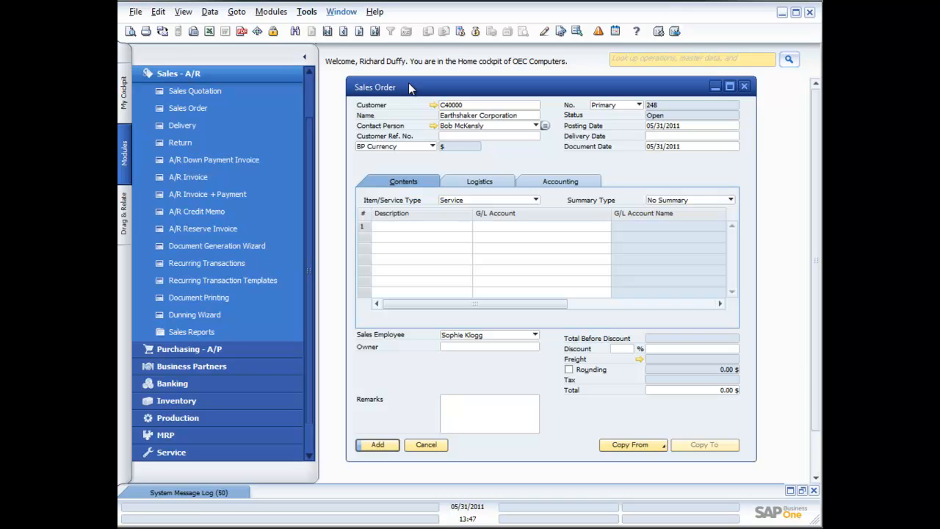
Copy Sales Order 247 to an A/R invoice and add it as invoice 229 for 272.50 $
click(360, 32)
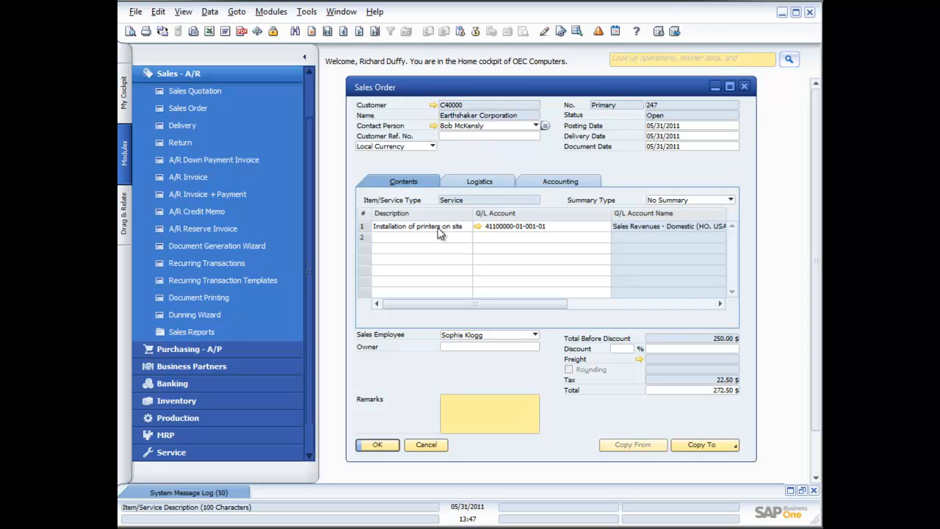
click(716, 449)
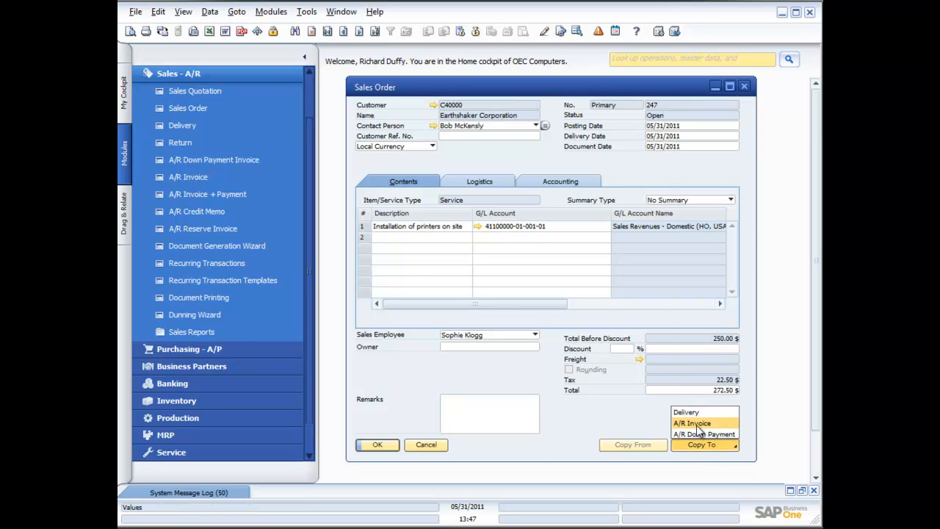
click(696, 424)
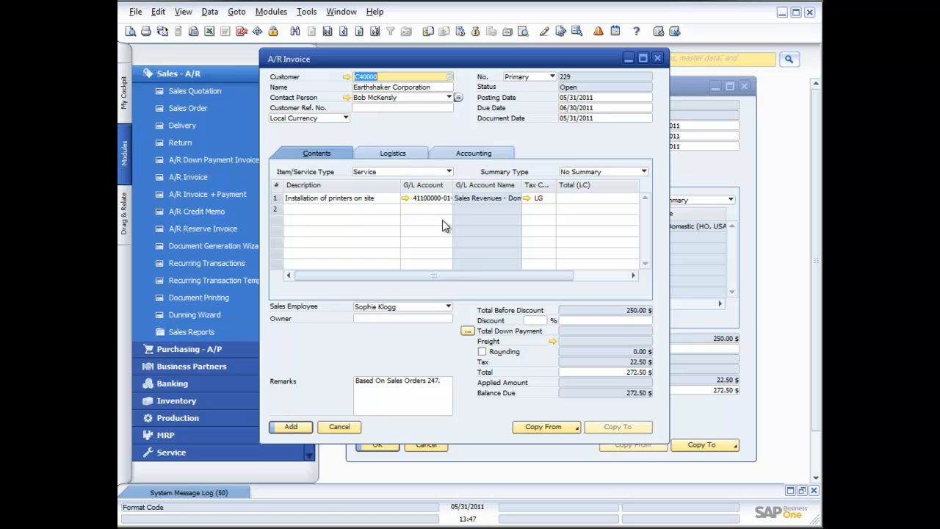
click(292, 426)
click(331, 272)
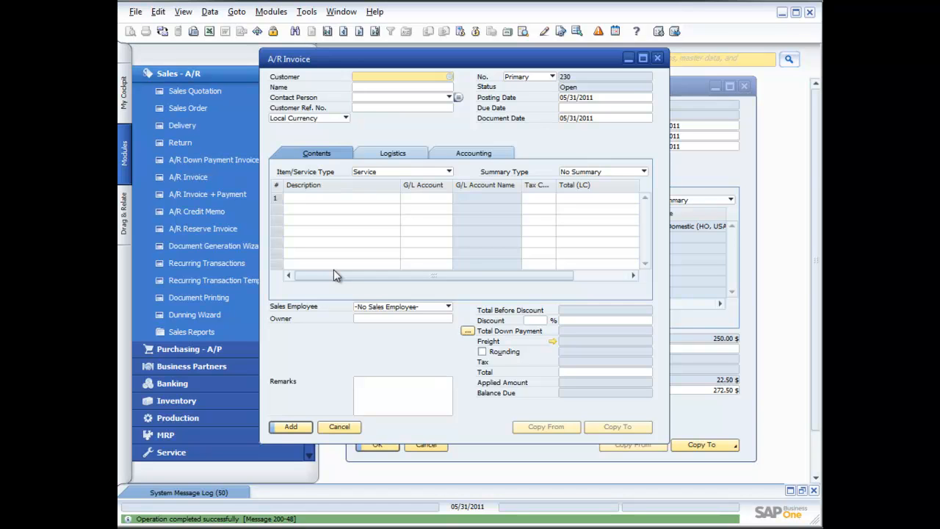
click(659, 59)
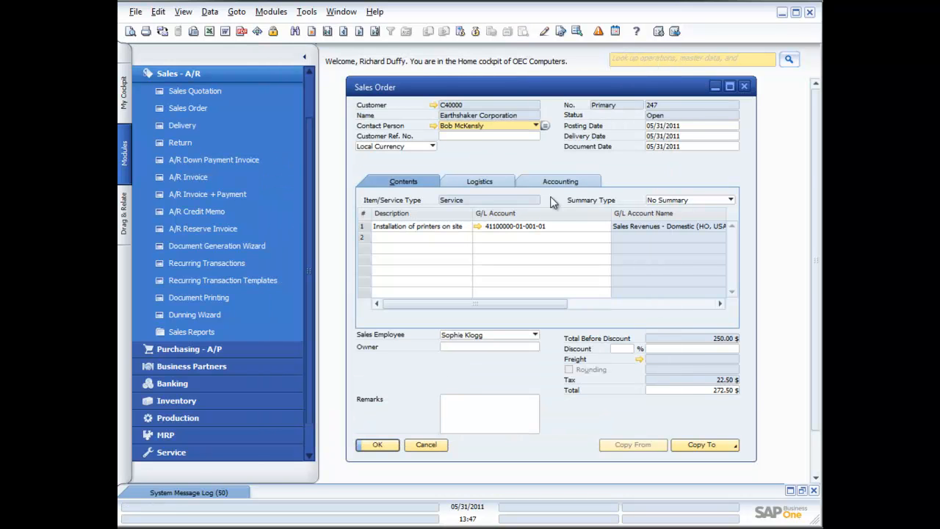